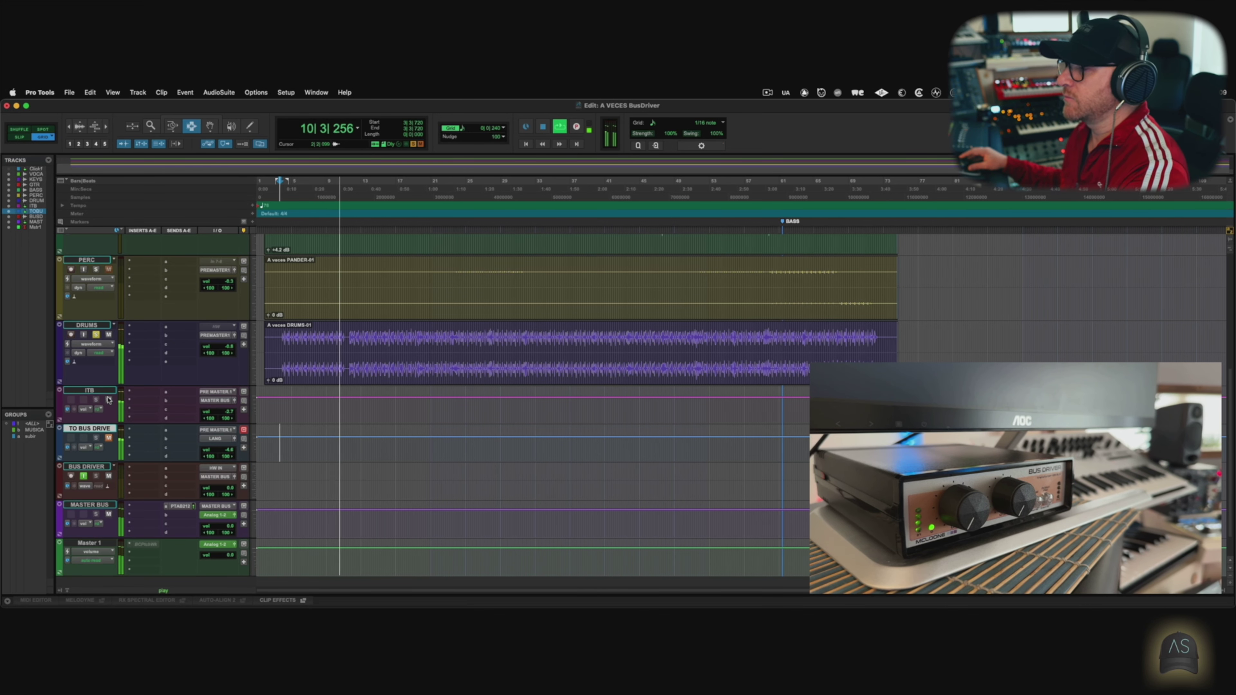
Step: Restart playback from 11|3|480 with the DRUMS track selected
{"action": "key", "text": "space"}
{"action": "key", "text": "p"}
{"action": "key", "text": "p"}
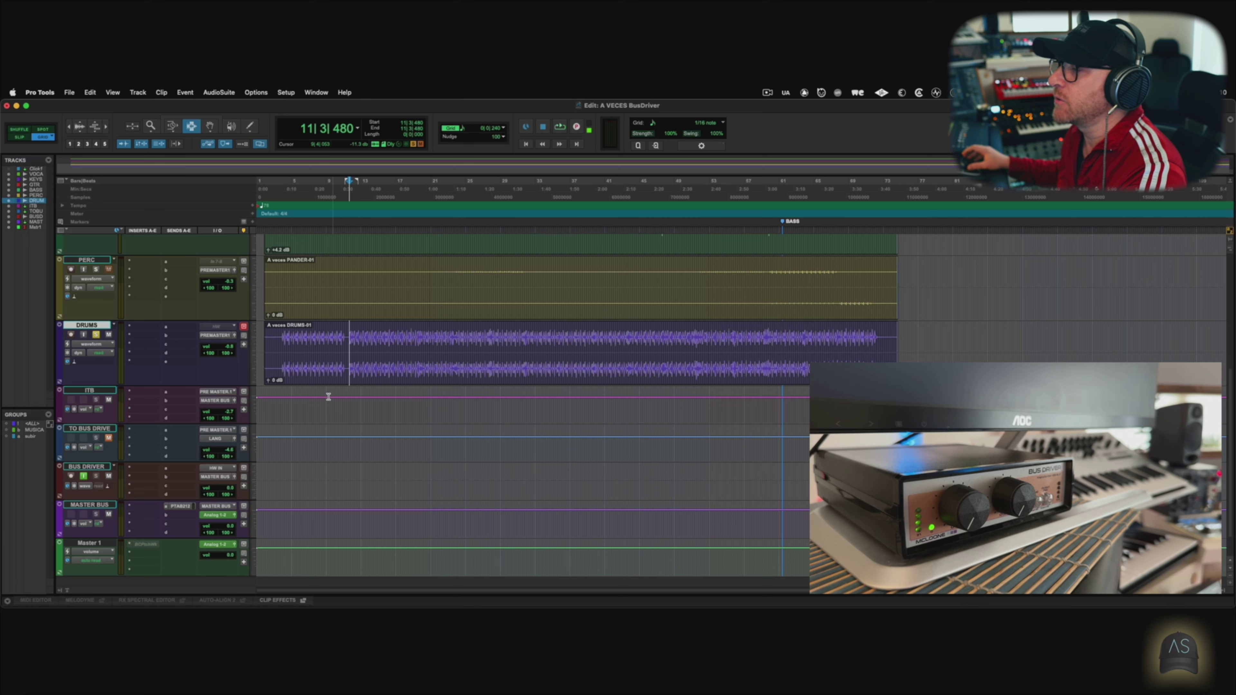
{"action": "key", "text": "space"}
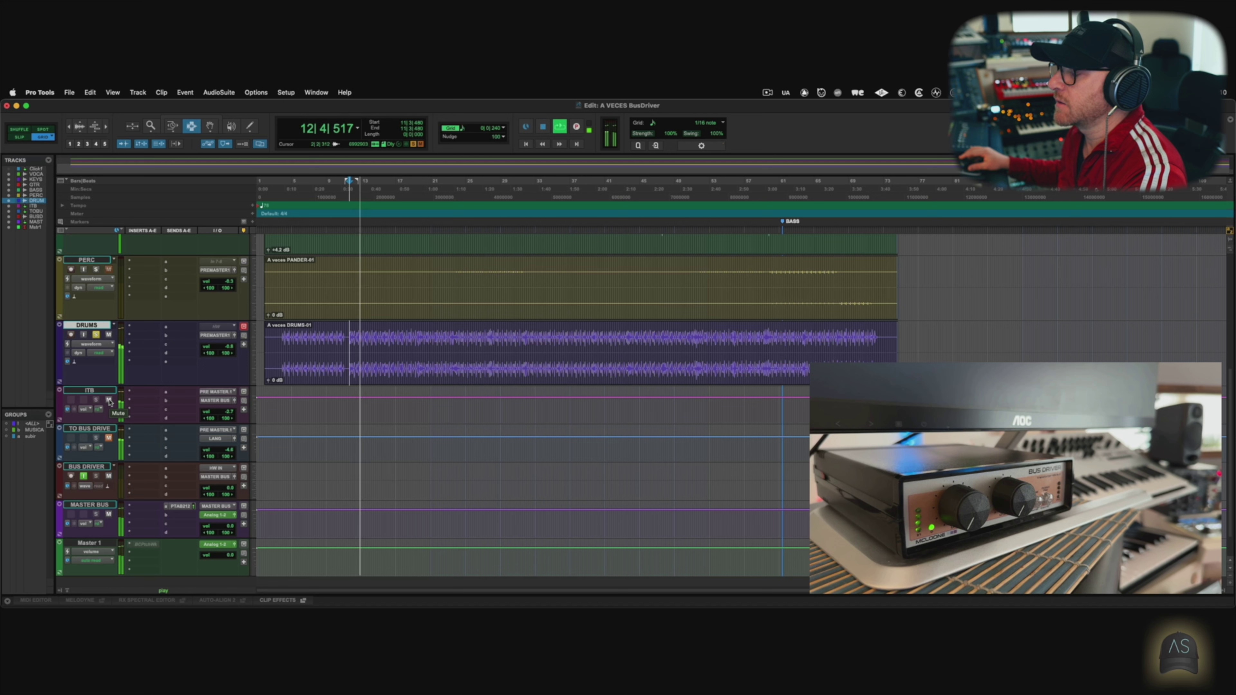
Step: Compare the soloed drums through the ITB and TO BUS DRIVE paths by alternately muting one and unmuting the other, and stop playback
{"action": "left_click", "coordinate": [109, 400]}
{"action": "left_click", "coordinate": [109, 438]}
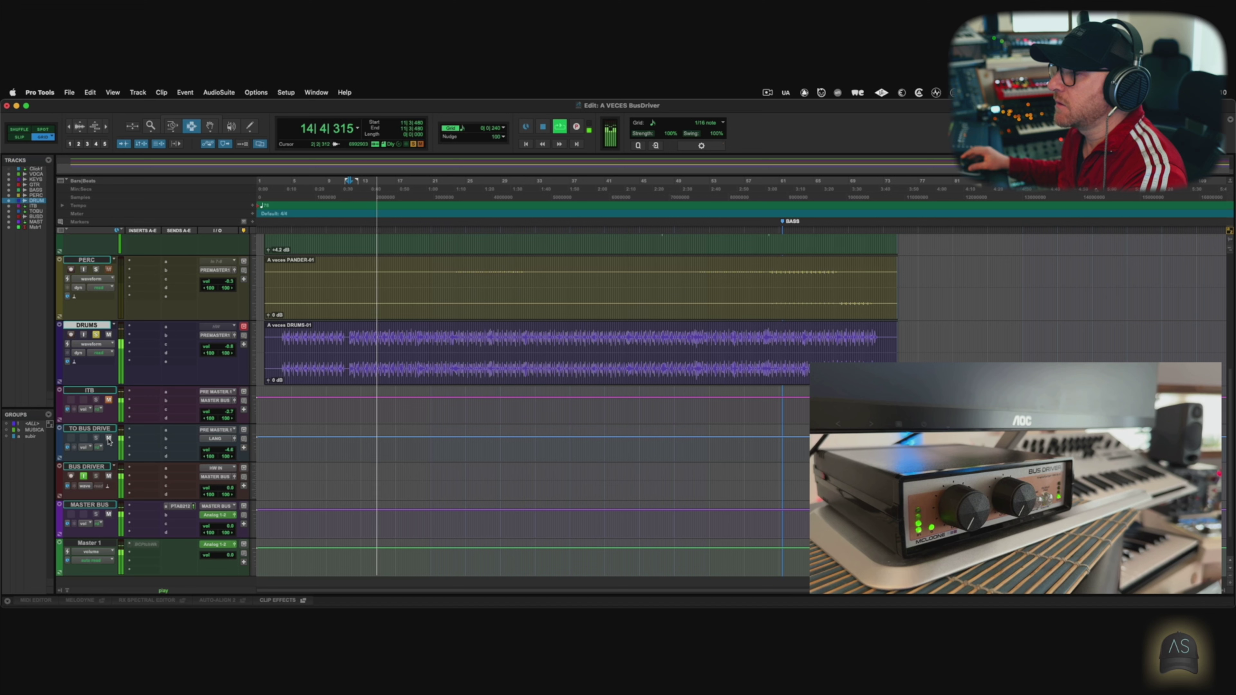
{"action": "left_click", "coordinate": [108, 439]}
{"action": "left_click", "coordinate": [109, 400]}
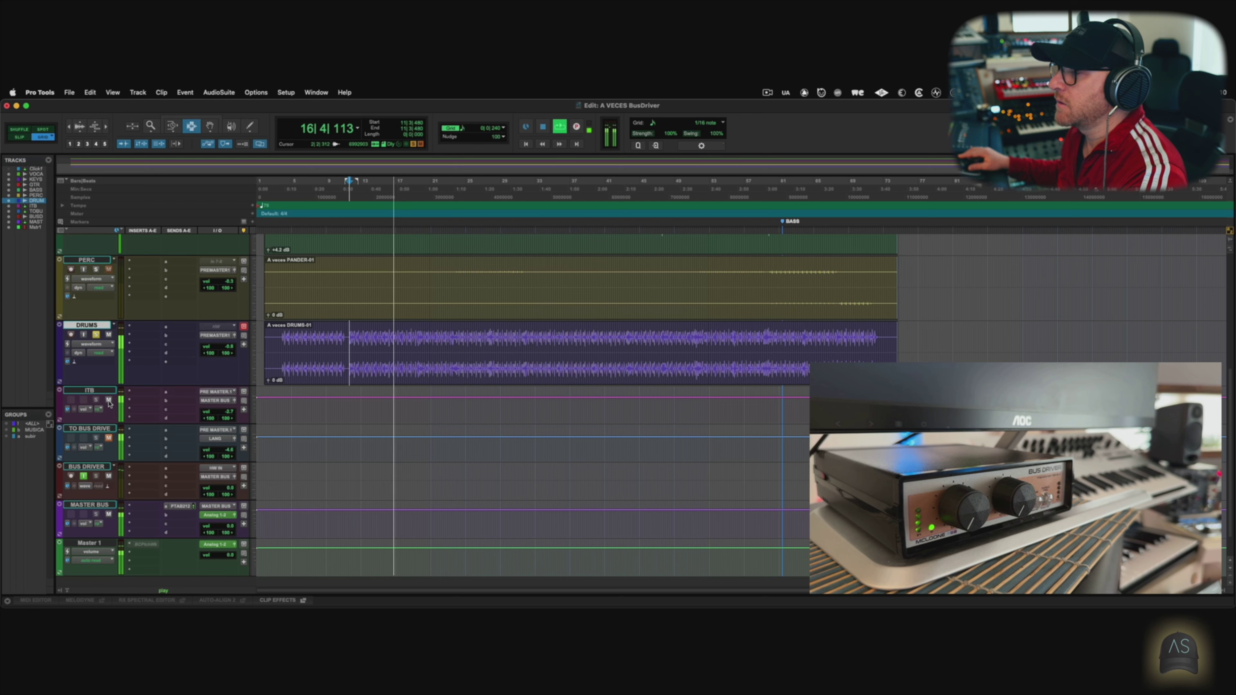
{"action": "left_click", "coordinate": [108, 399]}
{"action": "left_click", "coordinate": [109, 438]}
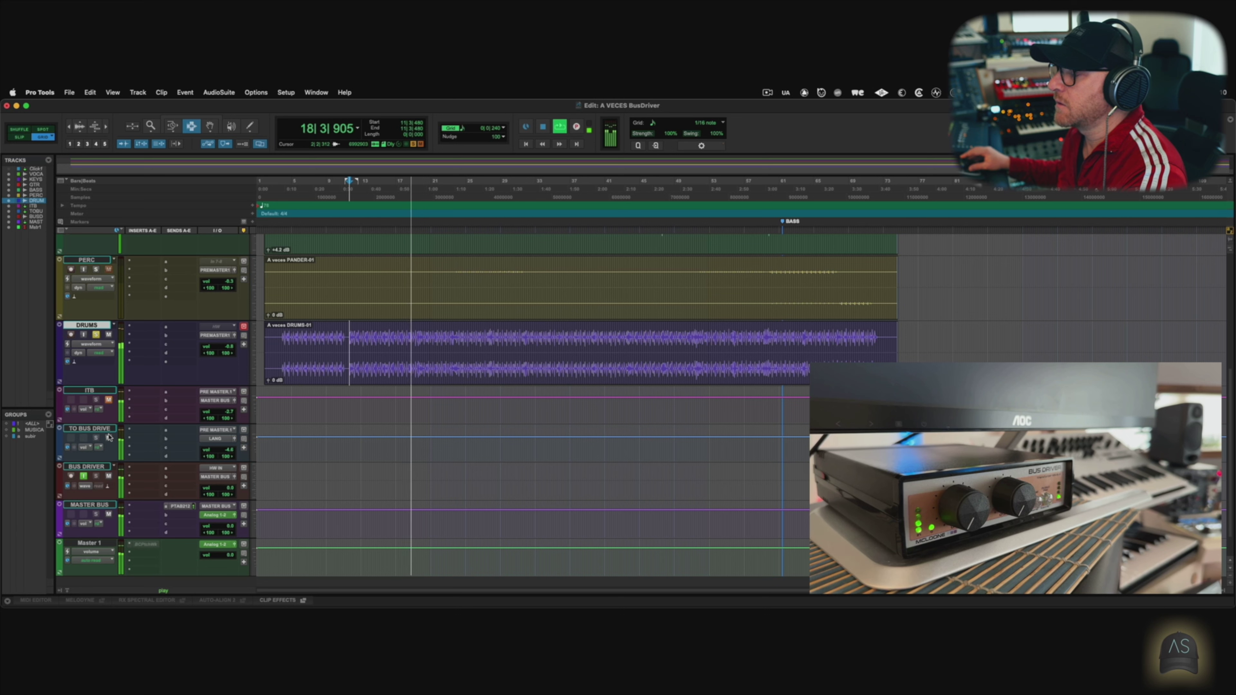
{"action": "key", "text": "space"}
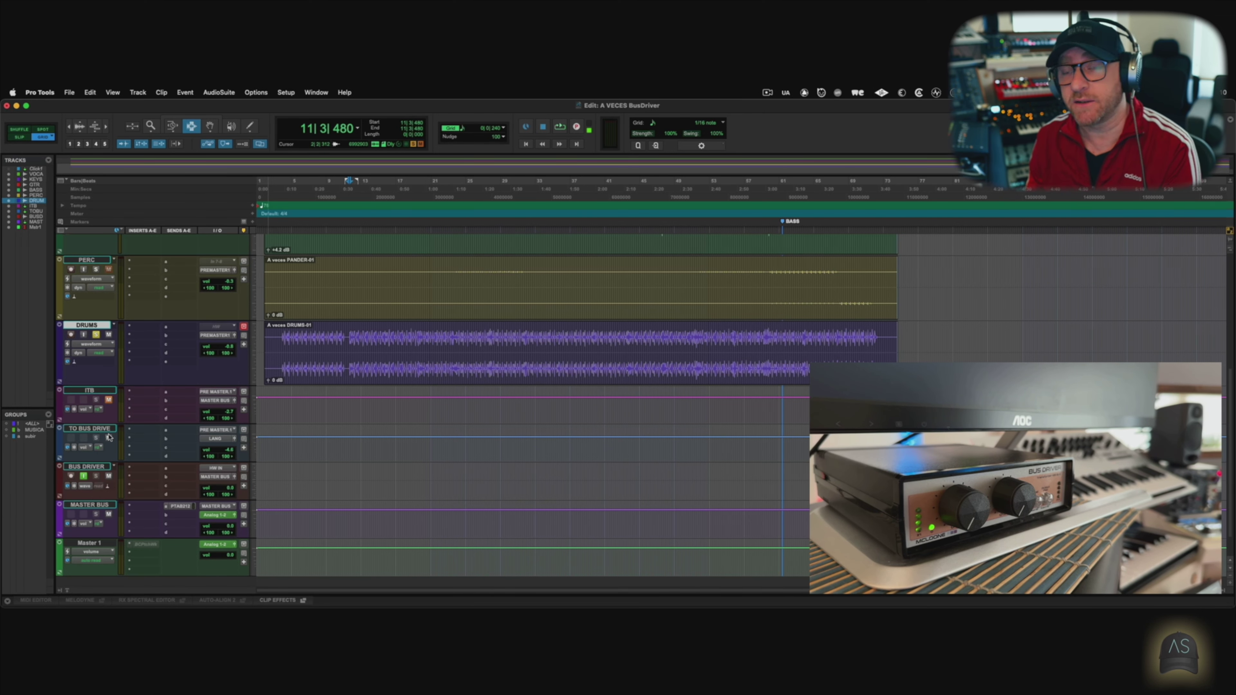
Step: Replay the drums from 11|3|480, switch the mutes from ITB to TO BUS DRIVE and back, and stop playback
{"action": "key", "text": "space"}
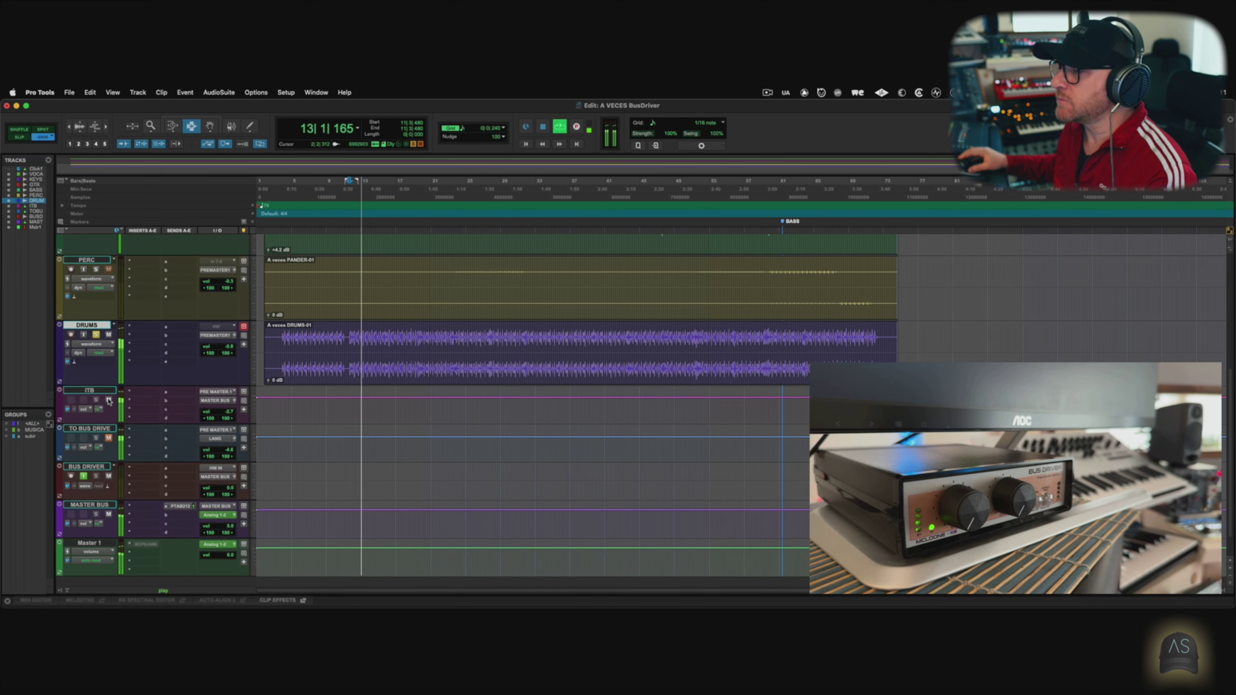
{"action": "left_click", "coordinate": [108, 400]}
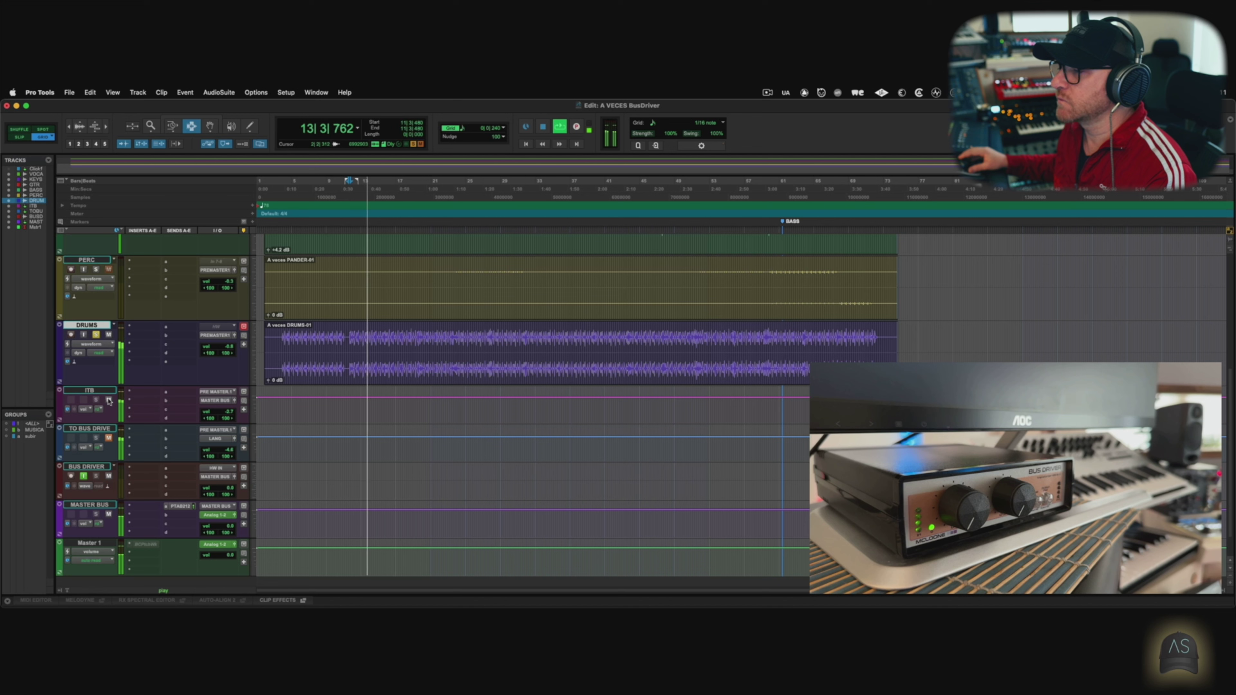
{"action": "left_click", "coordinate": [109, 438]}
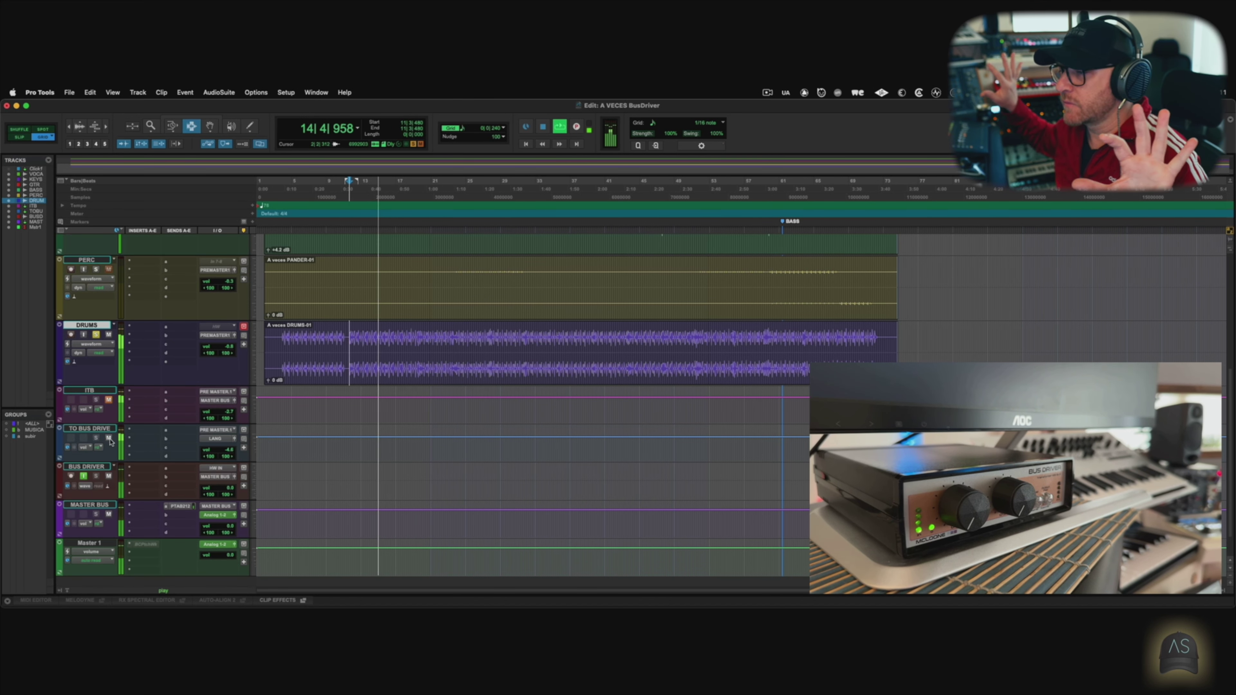
{"action": "left_click", "coordinate": [109, 438]}
{"action": "left_click", "coordinate": [109, 400]}
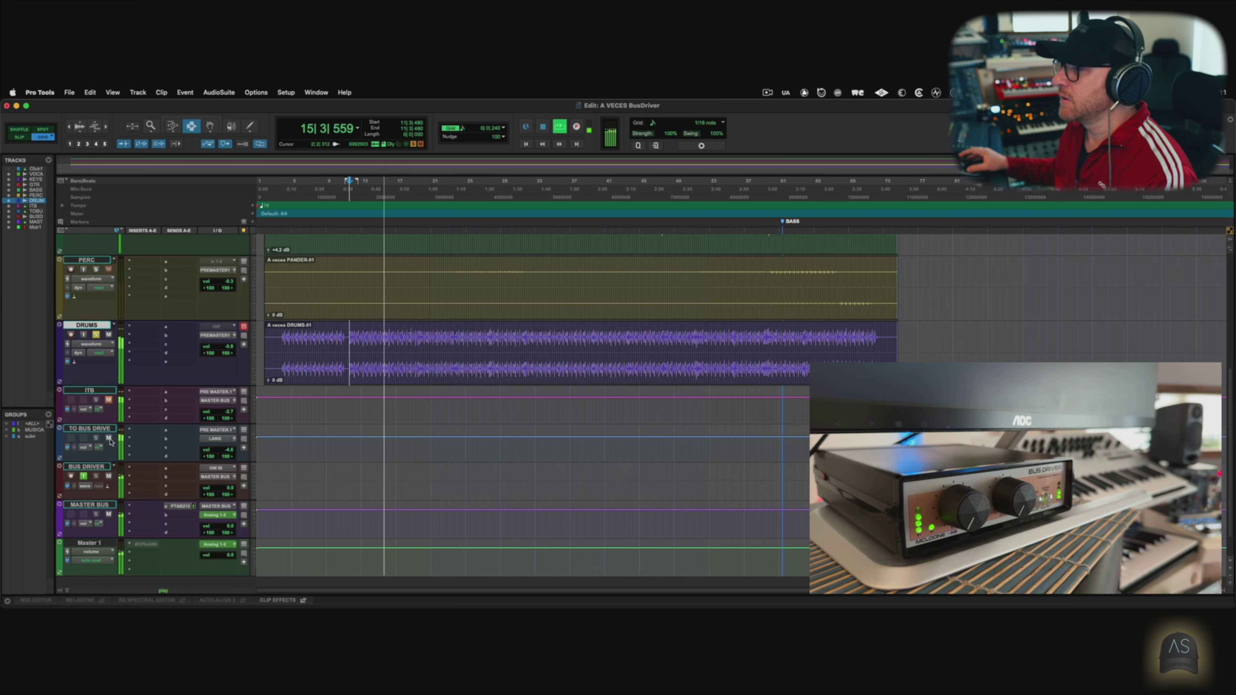
{"action": "key", "text": "space"}
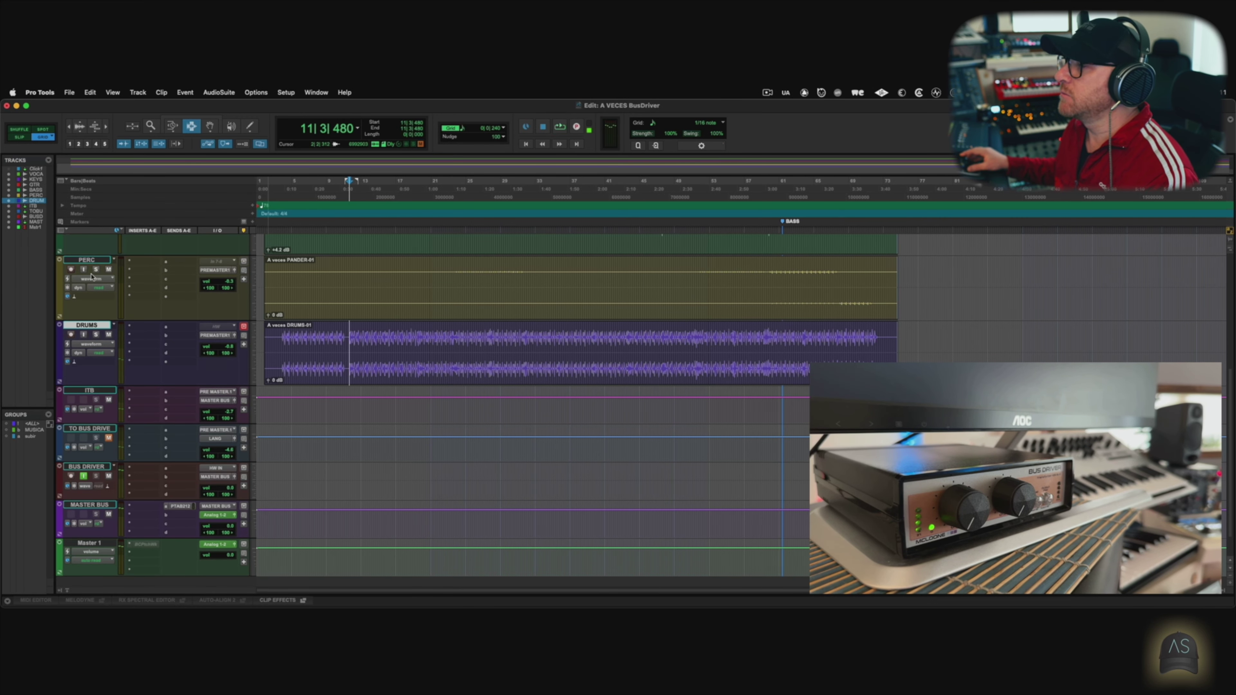
Step: Jump to the BASS marker and start playback from it
{"action": "scroll", "coordinate": [91, 276], "scroll_direction": "up", "scroll_amount": 5}
{"action": "scroll", "coordinate": [348, 397], "scroll_direction": "down", "scroll_amount": 6}
{"action": "key", "text": "KP_Decimal"}
{"action": "key", "text": "KP_1"}
{"action": "key", "text": "KP_Decimal"}
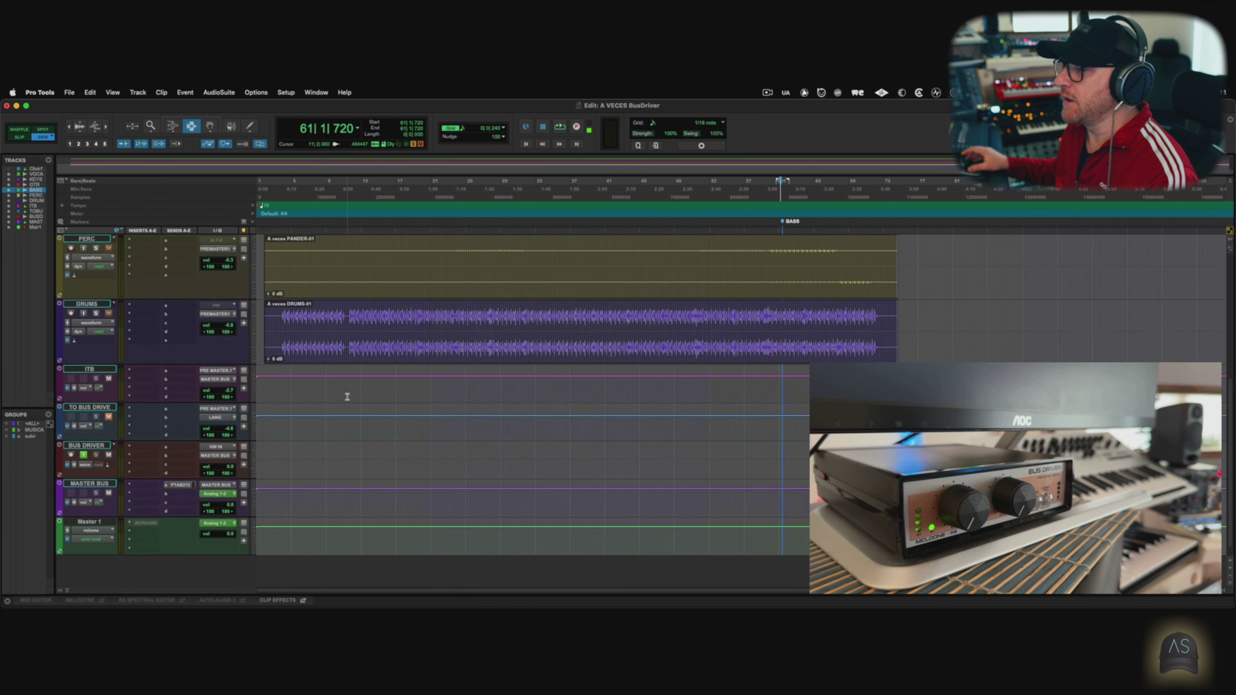
{"action": "key", "text": "space"}
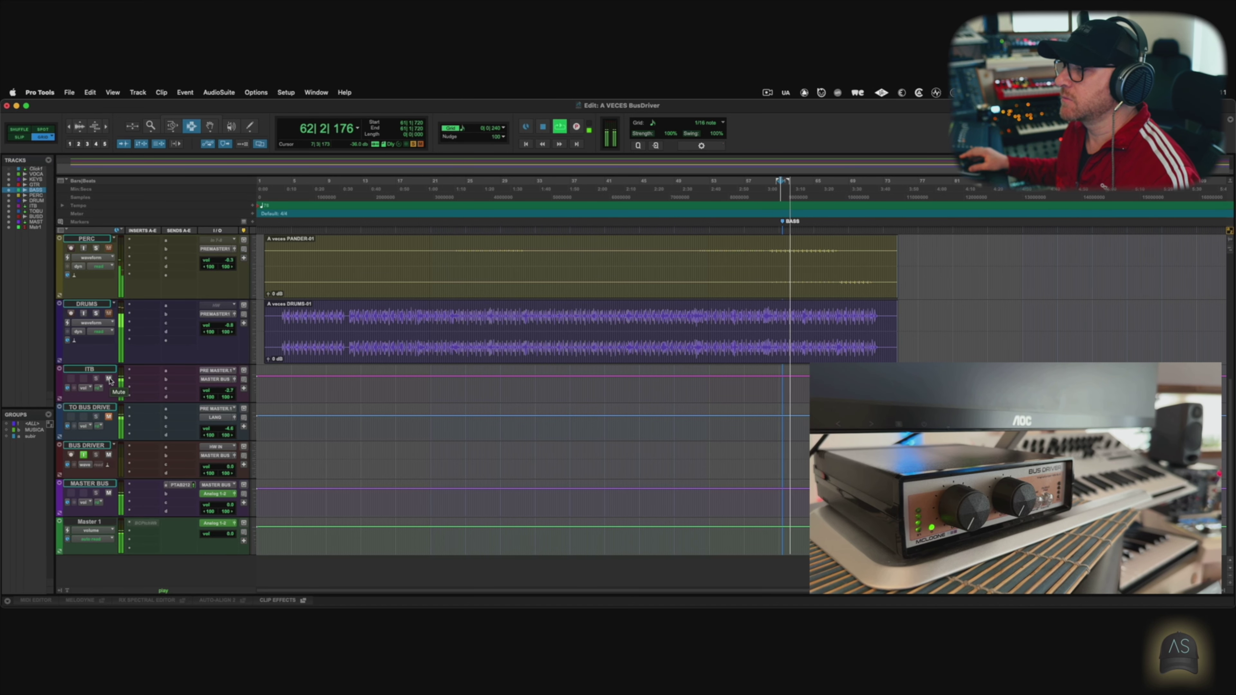
Step: While playing from the BASS marker, repeatedly swap the mutes of ITB and TO BUS DRIVE to compare both paths, and stop playback
{"action": "left_click", "coordinate": [109, 378]}
{"action": "left_click", "coordinate": [109, 416]}
{"action": "left_click", "coordinate": [105, 408]}
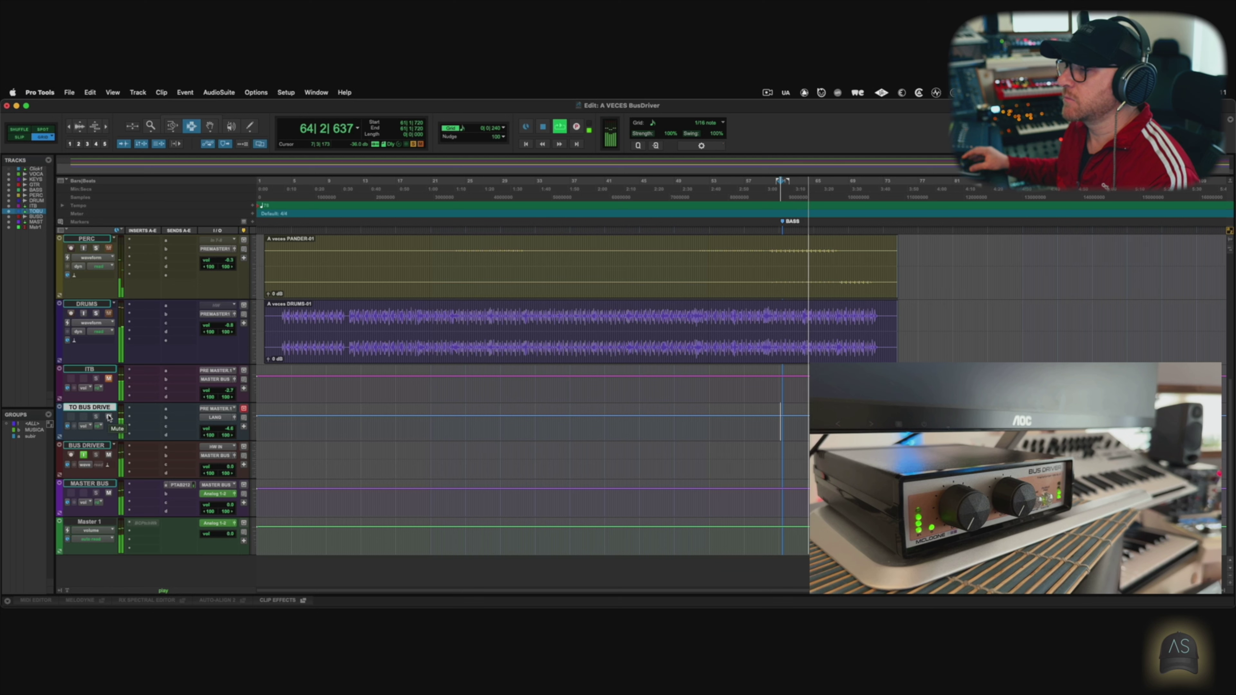
{"action": "left_click", "coordinate": [110, 417]}
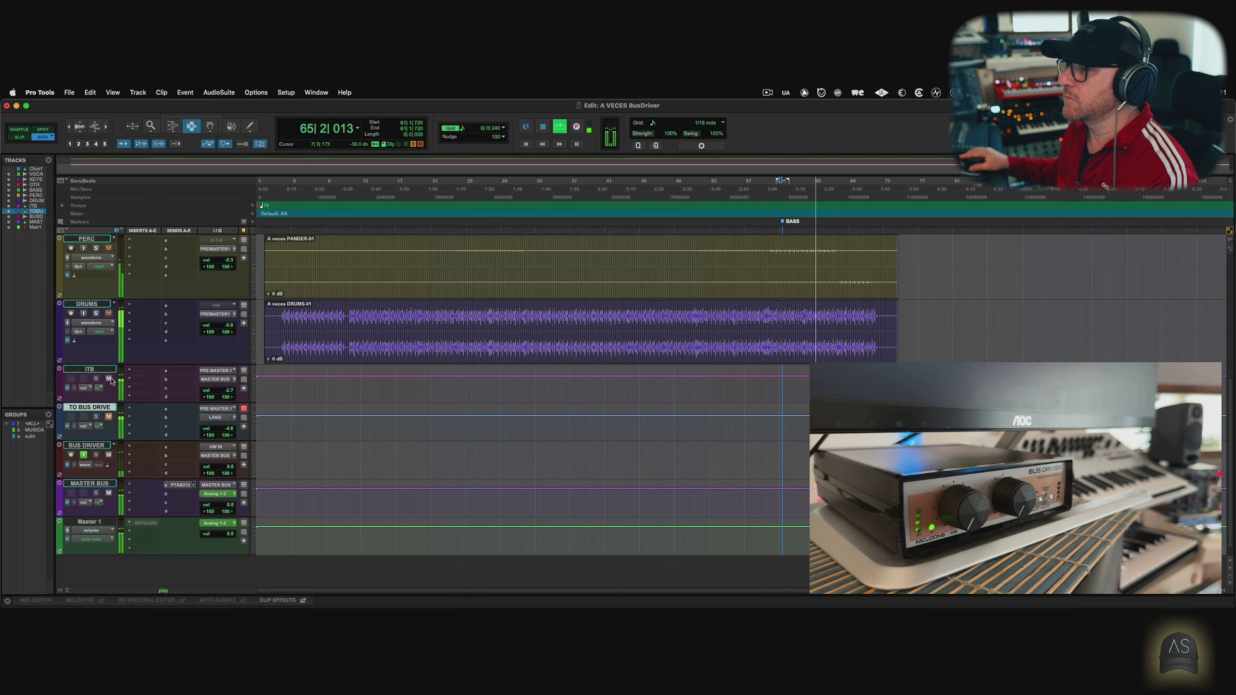
{"action": "left_click", "coordinate": [104, 372]}
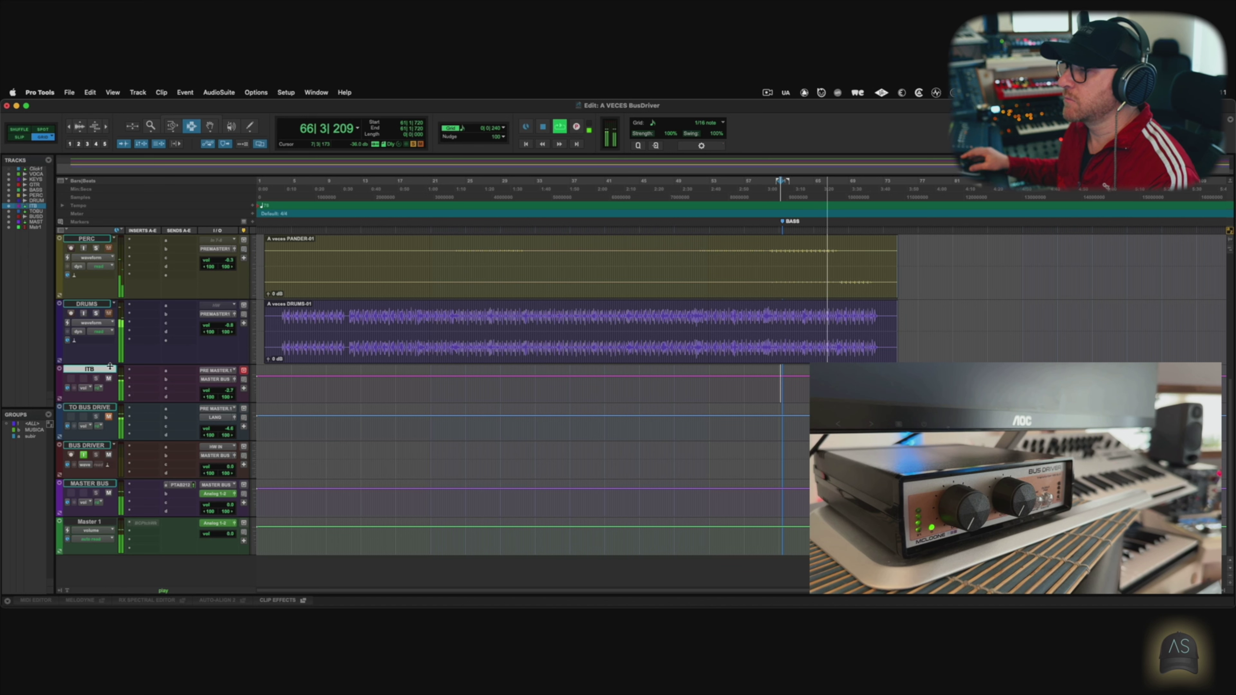
{"action": "left_click", "coordinate": [108, 379]}
{"action": "left_click", "coordinate": [109, 417]}
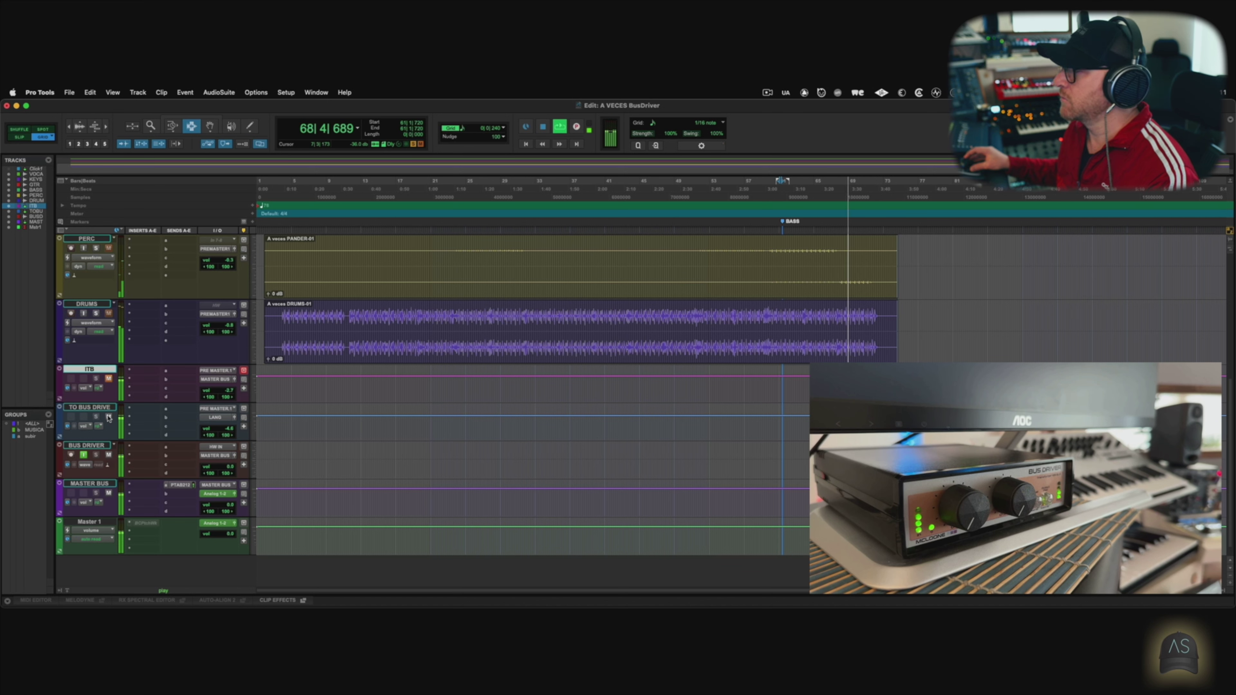
{"action": "left_click", "coordinate": [109, 417]}
{"action": "left_click", "coordinate": [109, 378]}
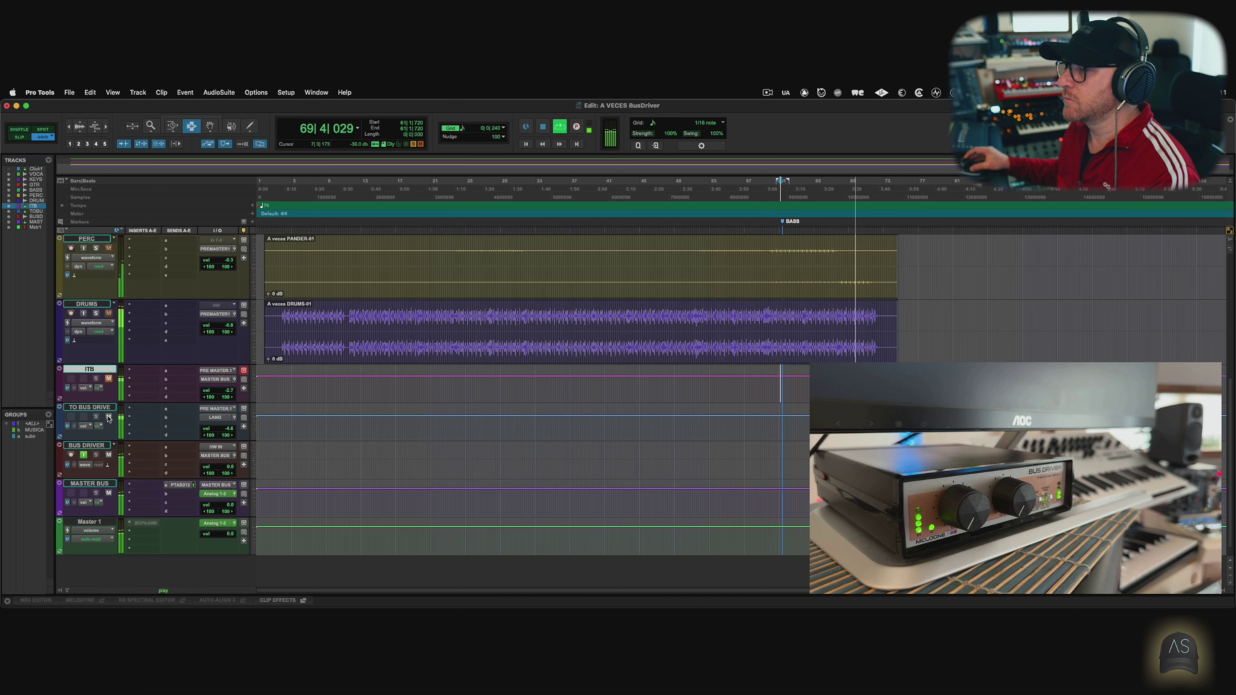
{"action": "left_click", "coordinate": [109, 378]}
{"action": "left_click", "coordinate": [109, 417]}
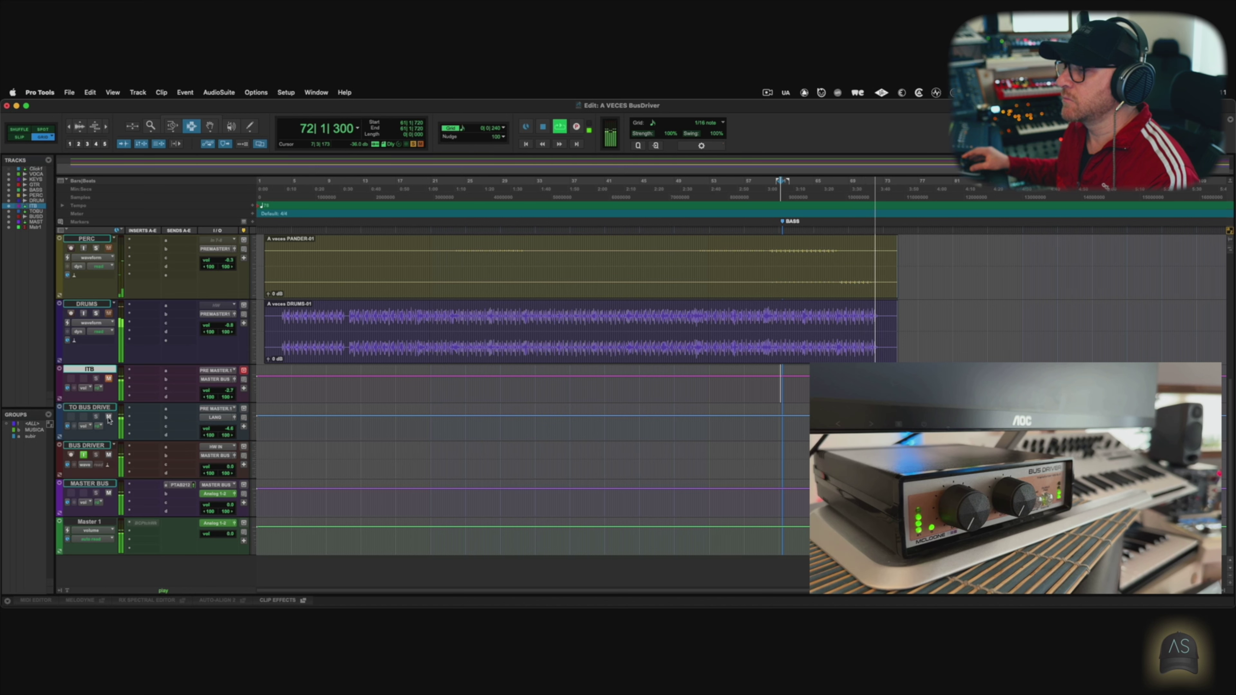
{"action": "key", "text": "space"}
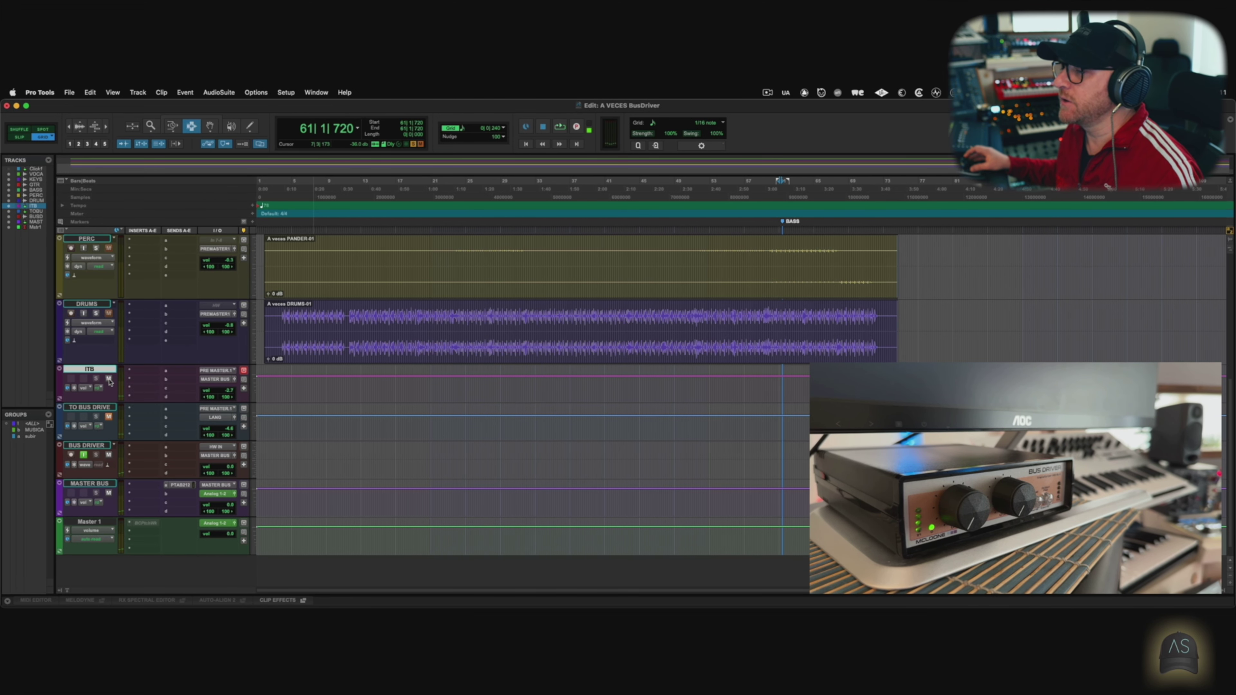
Step: Play the section from 61|1|720 again, alternate the mutes between ITB and TO BUS DRIVE to compare them, and stop playback
{"action": "scroll", "coordinate": [97, 272], "scroll_direction": "up", "scroll_amount": 3}
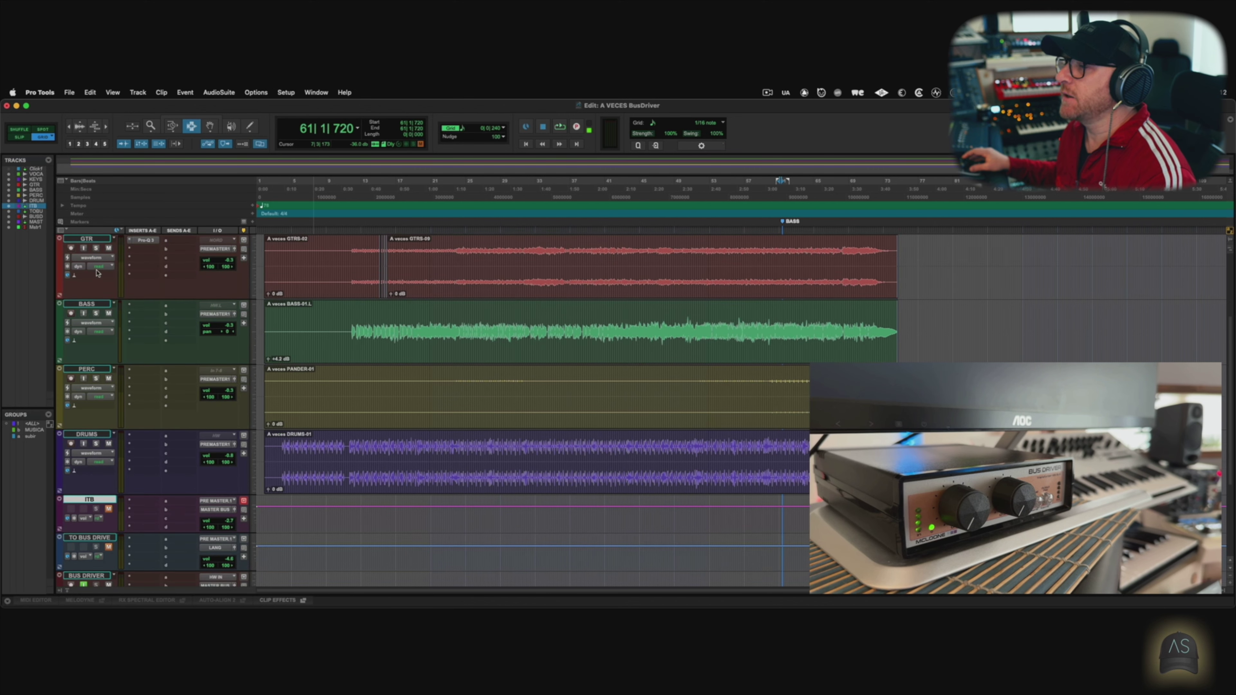
{"action": "scroll", "coordinate": [299, 312], "scroll_direction": "down", "scroll_amount": 3}
{"action": "key", "text": "space"}
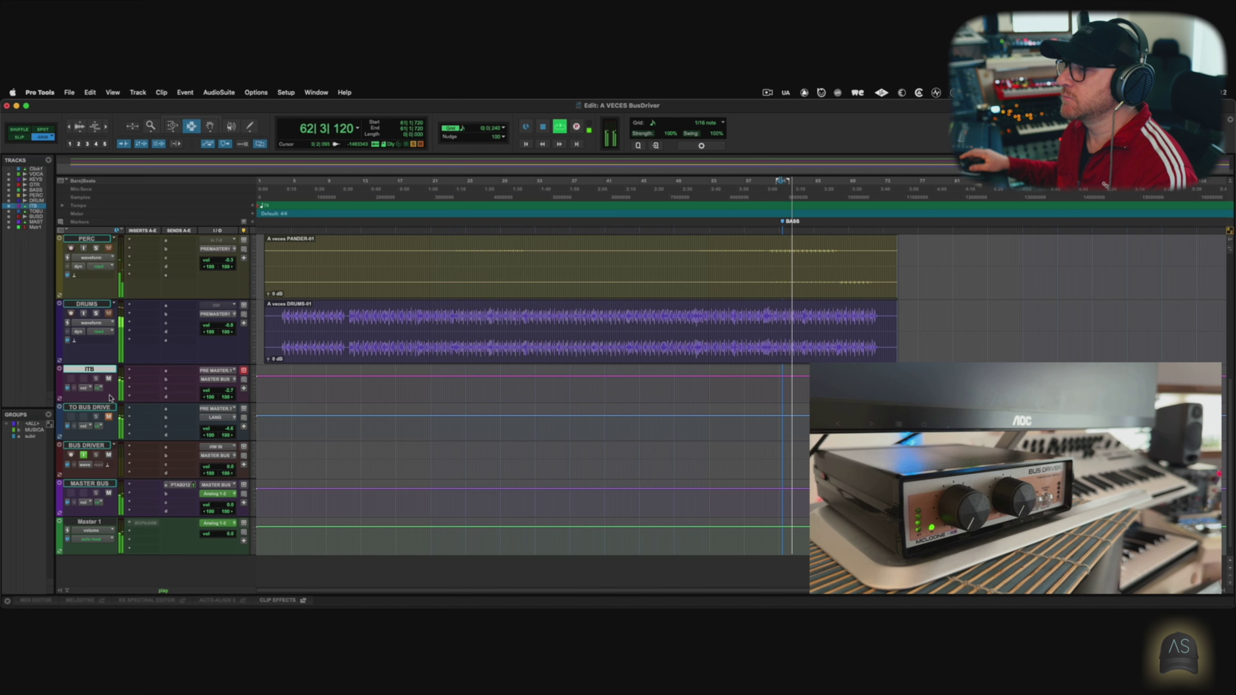
{"action": "left_click", "coordinate": [109, 379]}
{"action": "left_click", "coordinate": [109, 417]}
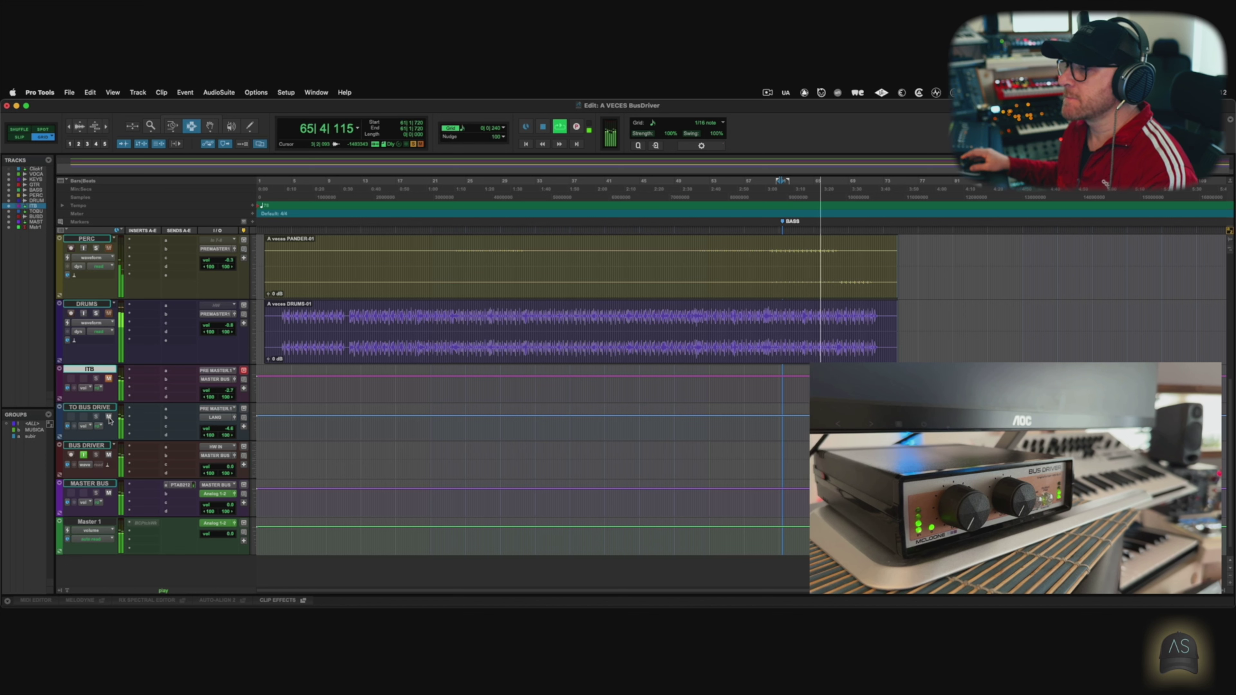
{"action": "left_click", "coordinate": [109, 417]}
{"action": "left_click", "coordinate": [108, 379]}
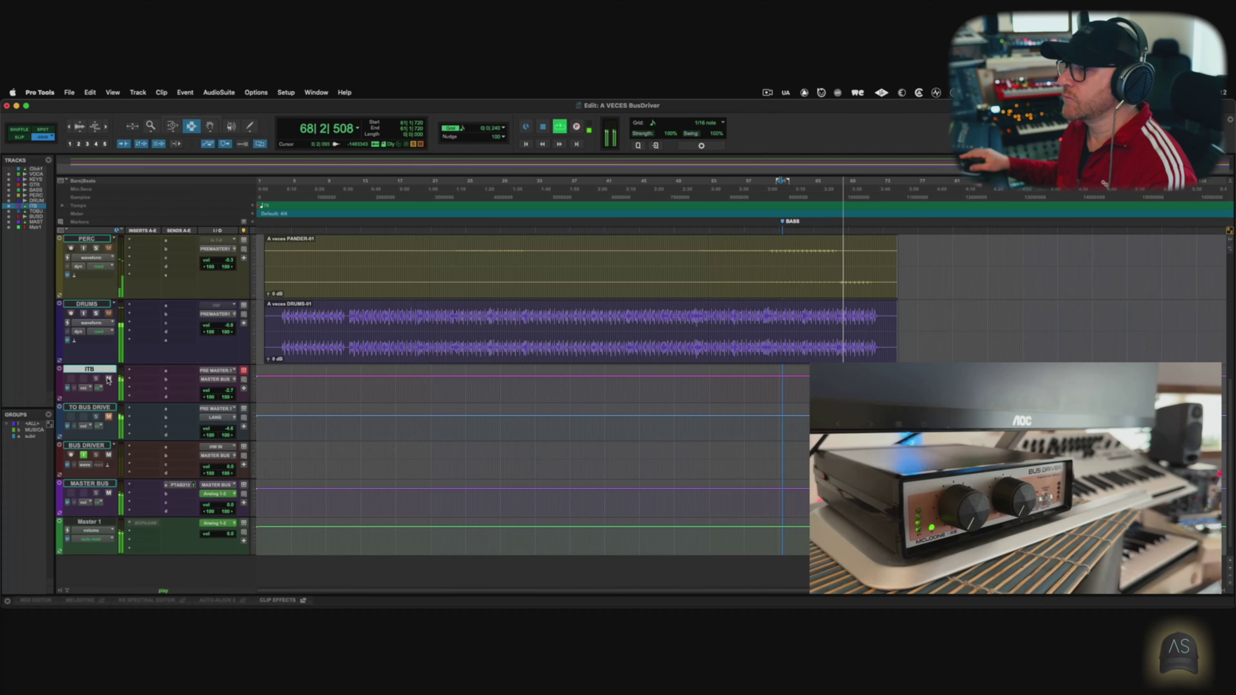
{"action": "left_click", "coordinate": [109, 379]}
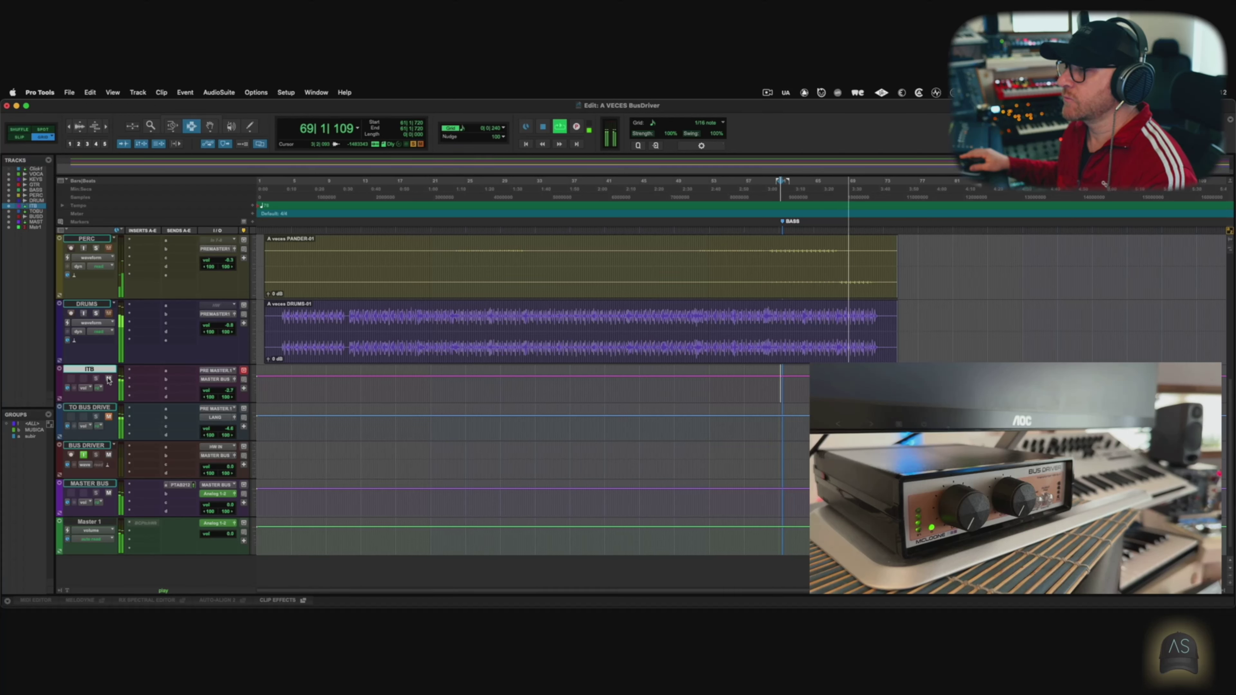
{"action": "left_click", "coordinate": [109, 416]}
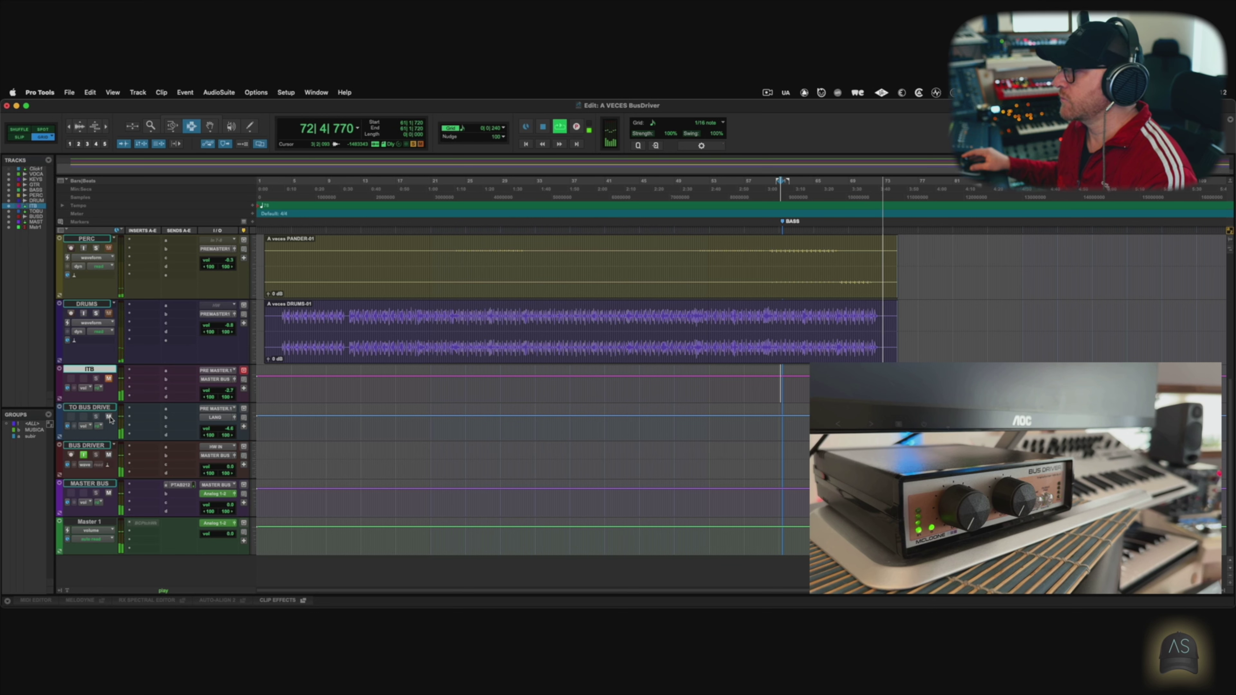
{"action": "key", "text": "space"}
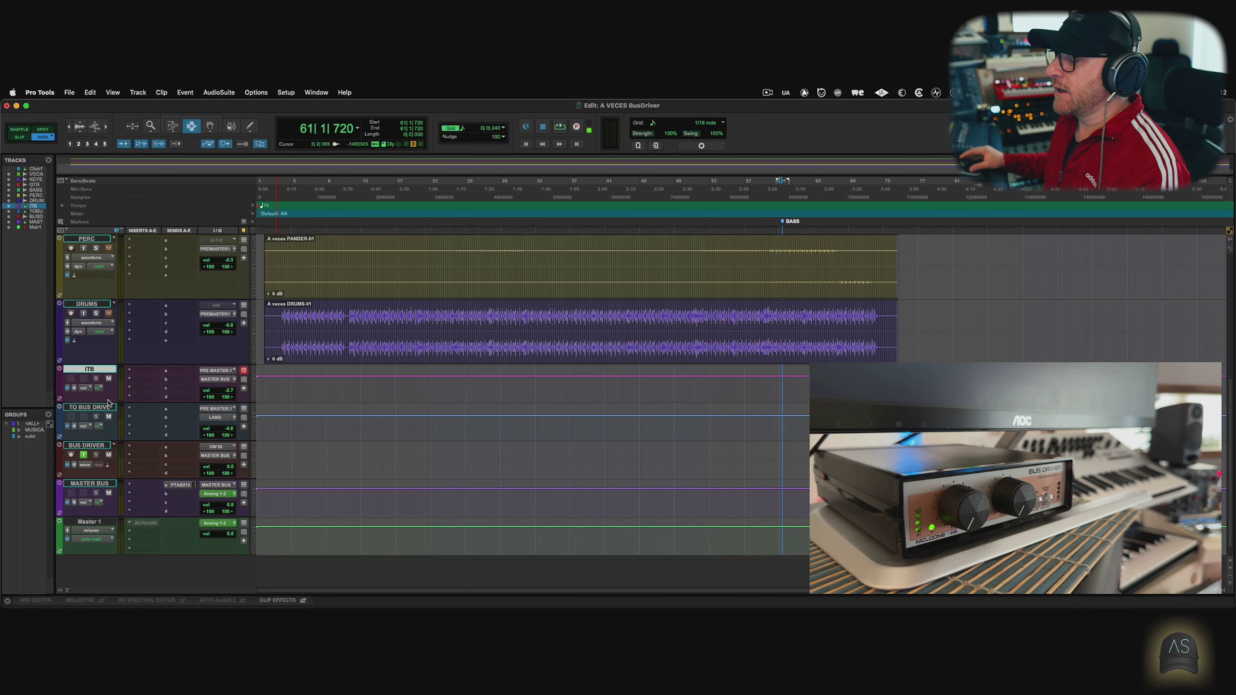
Step: Place the edit cursor at the start of the last VOCALS clip, 60|1|480, and play the soloed vocals
{"action": "scroll", "coordinate": [117, 347], "scroll_direction": "up", "scroll_amount": 5}
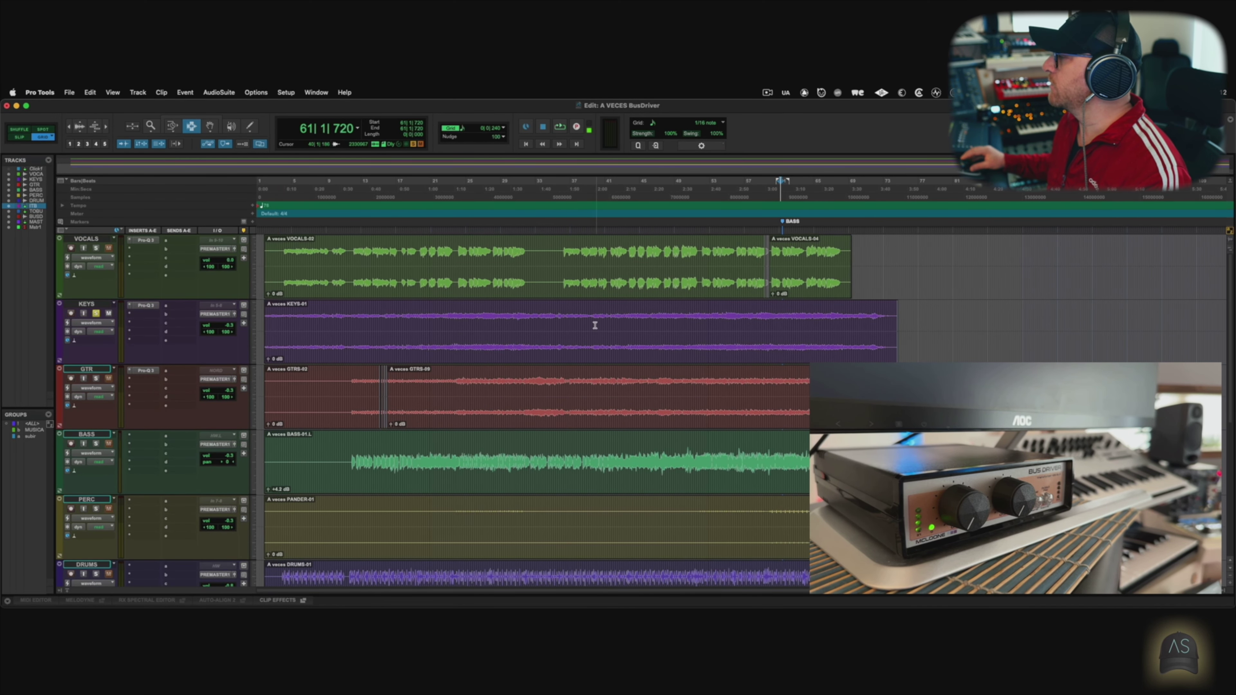
{"action": "left_click", "coordinate": [771, 269]}
{"action": "key", "text": "space"}
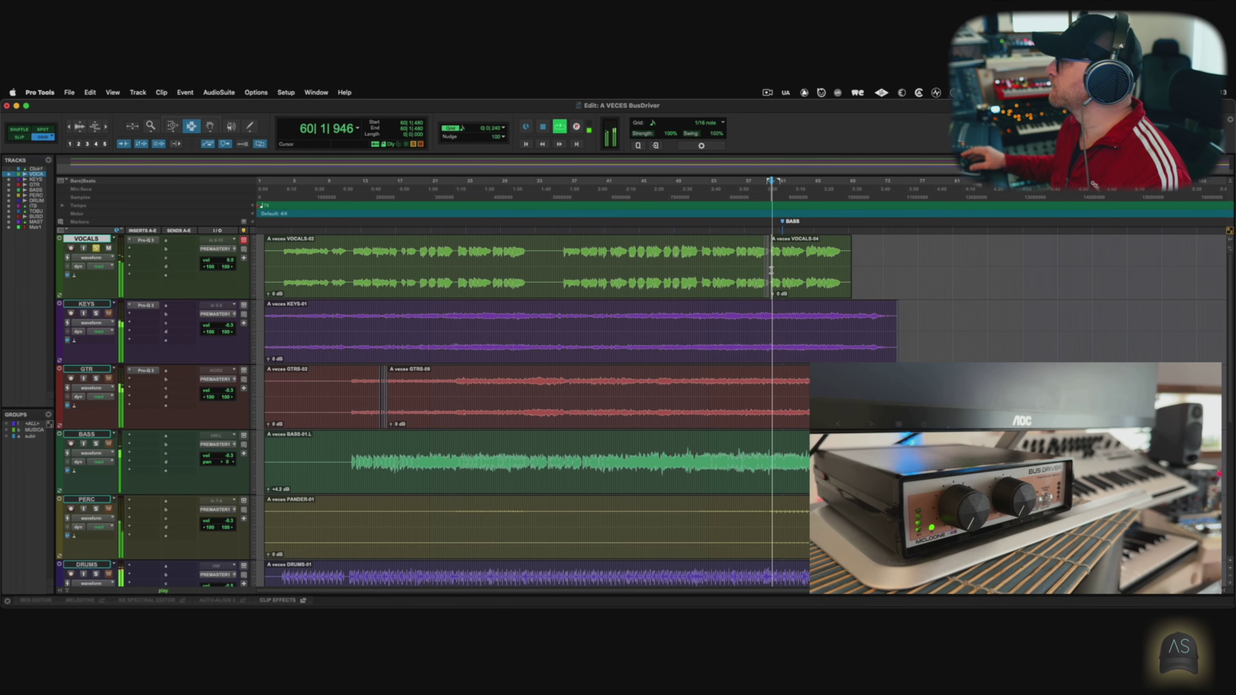
Step: Compare the vocals by muting ITB and unmuting TO BUS DRIVE, restore the ITB path, and stop playback
{"action": "scroll", "coordinate": [125, 399], "scroll_direction": "down", "scroll_amount": 5}
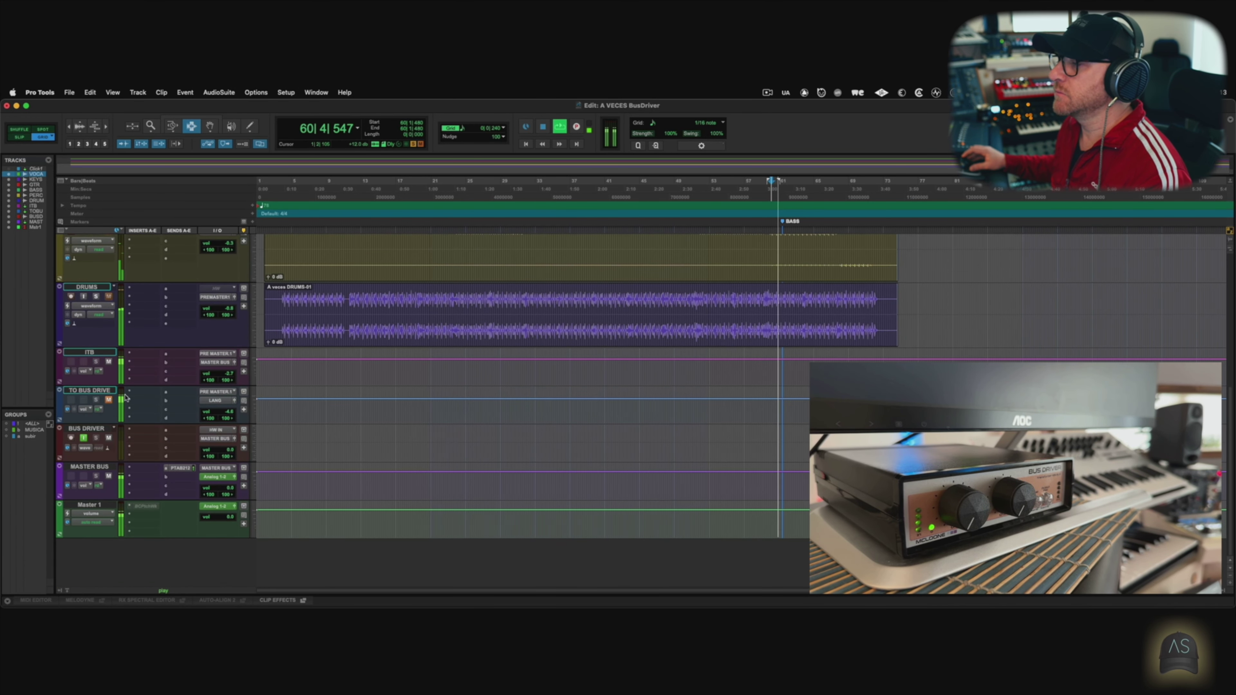
{"action": "left_click", "coordinate": [109, 362]}
{"action": "left_click", "coordinate": [109, 399]}
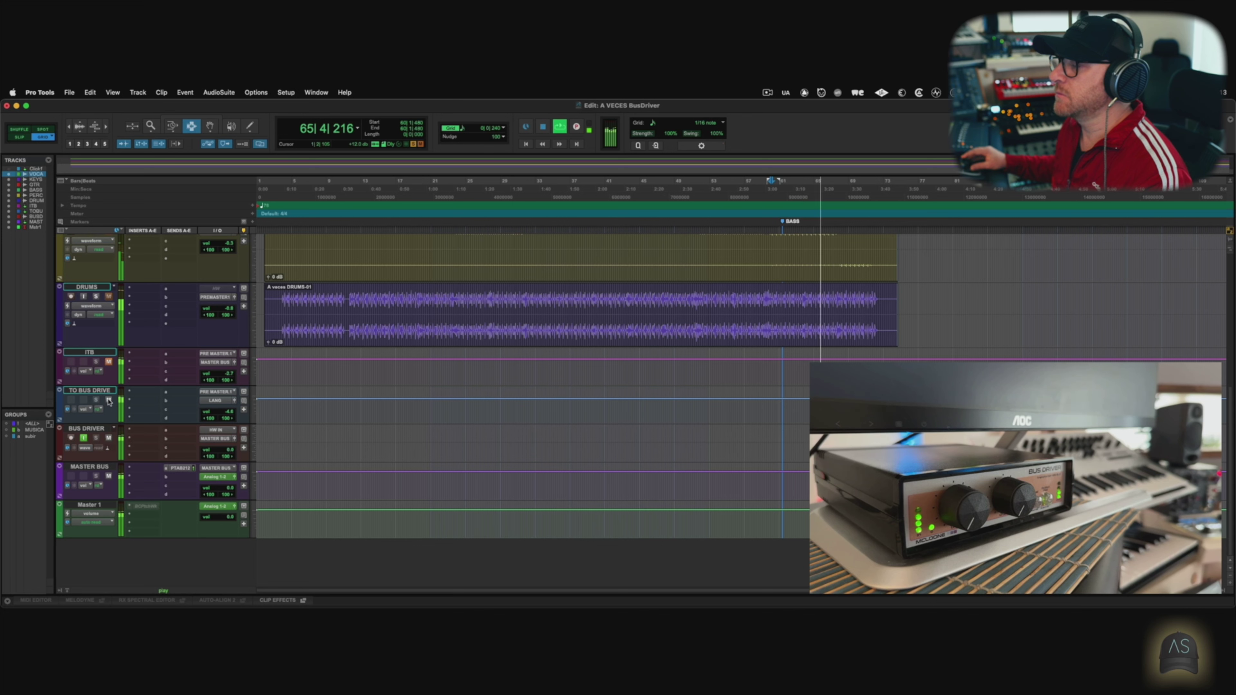
{"action": "left_click", "coordinate": [109, 400]}
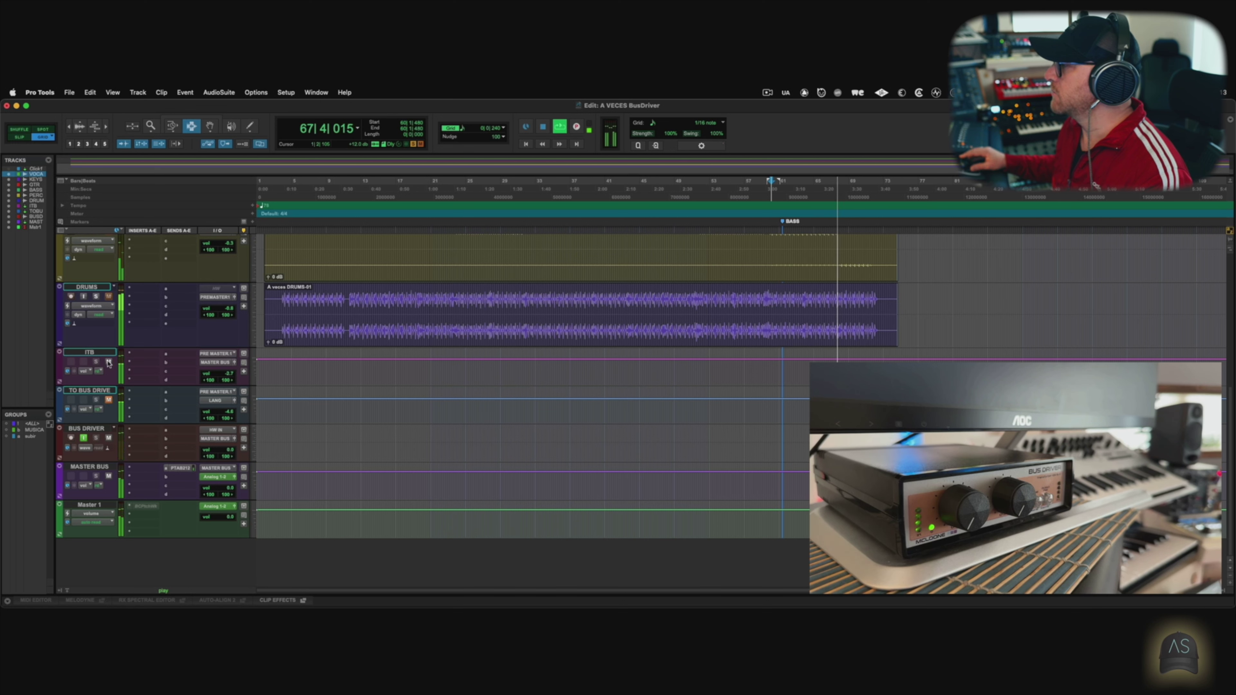
{"action": "key", "text": "space"}
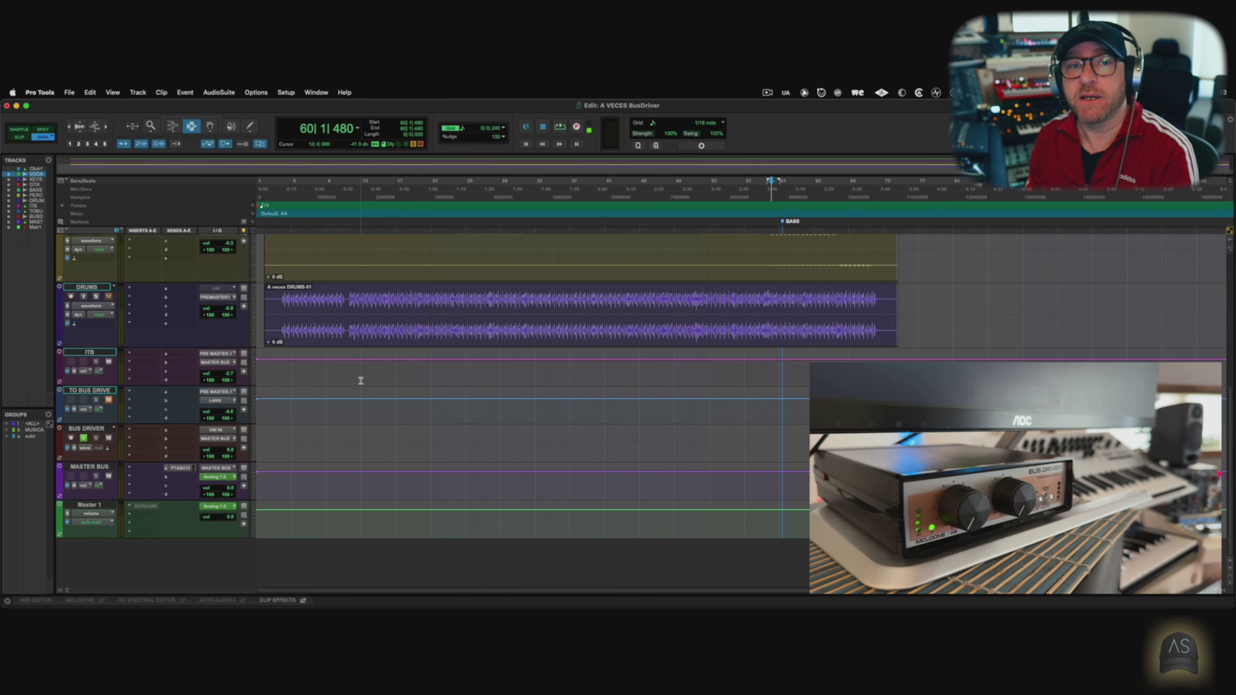
Step: Play the section from 30|3|240, alternate the mutes between ITB and TO BUS DRIVE to compare both paths, and stop playback
{"action": "scroll", "coordinate": [361, 380], "scroll_direction": "up", "scroll_amount": 10}
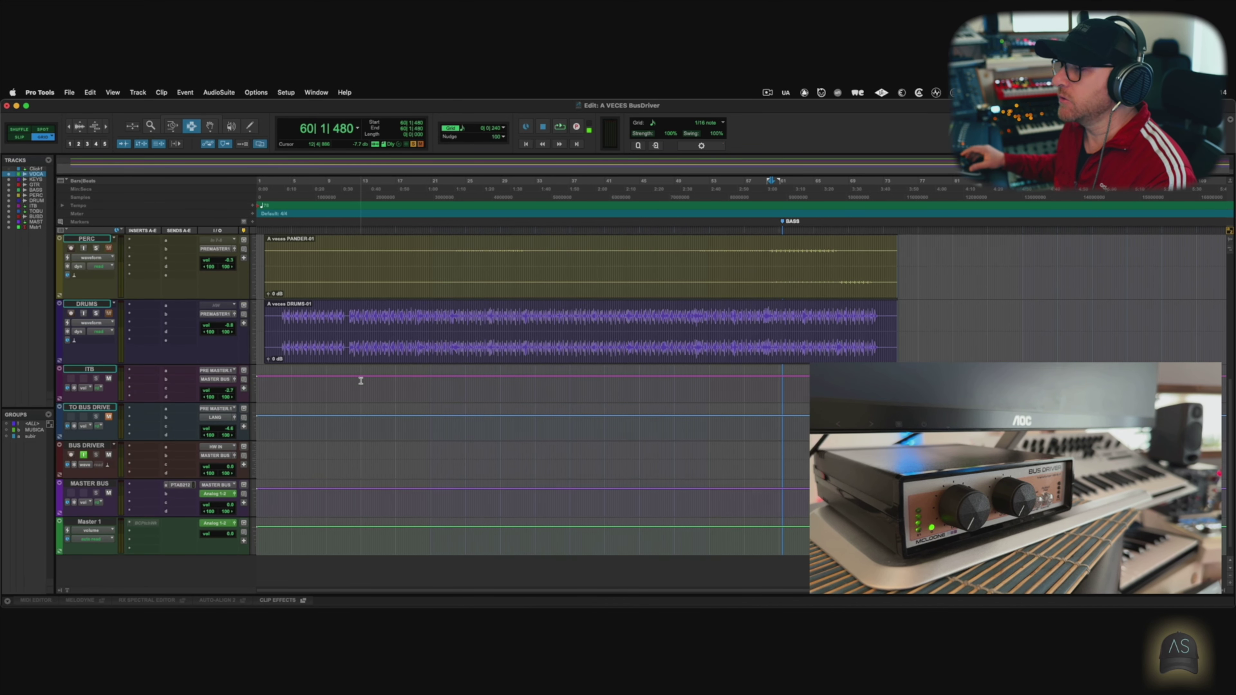
{"action": "scroll", "coordinate": [361, 381], "scroll_direction": "up", "scroll_amount": 3}
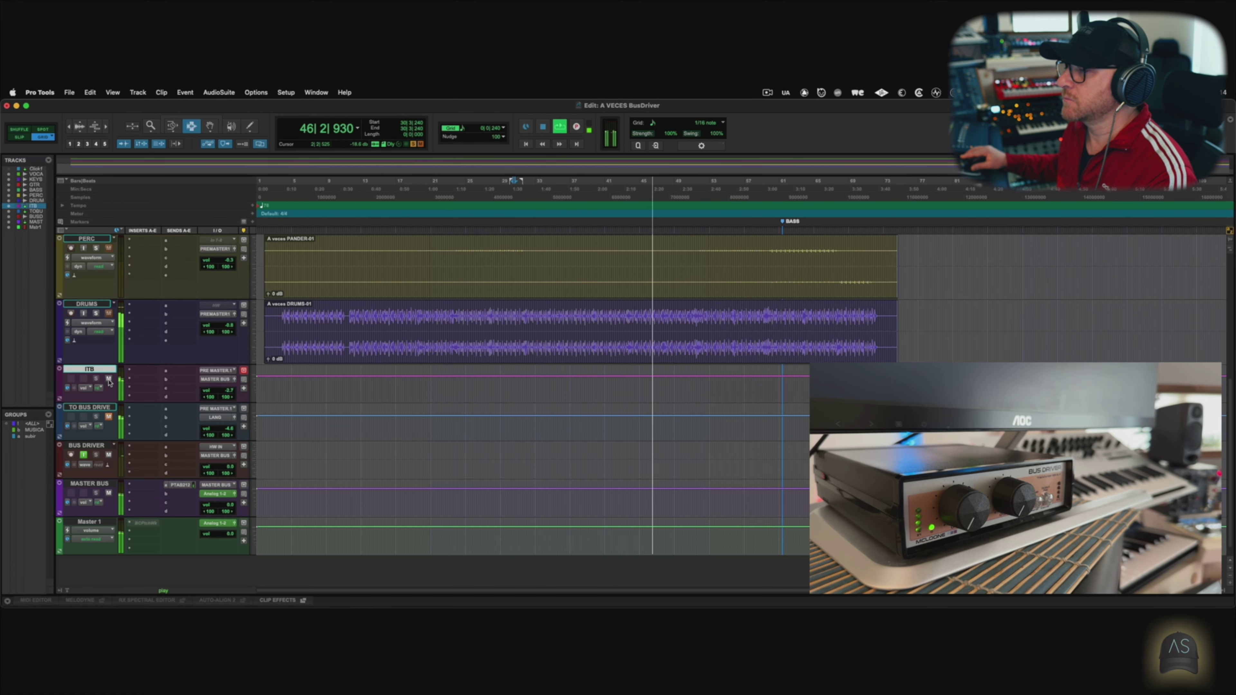
{"action": "left_click", "coordinate": [108, 417]}
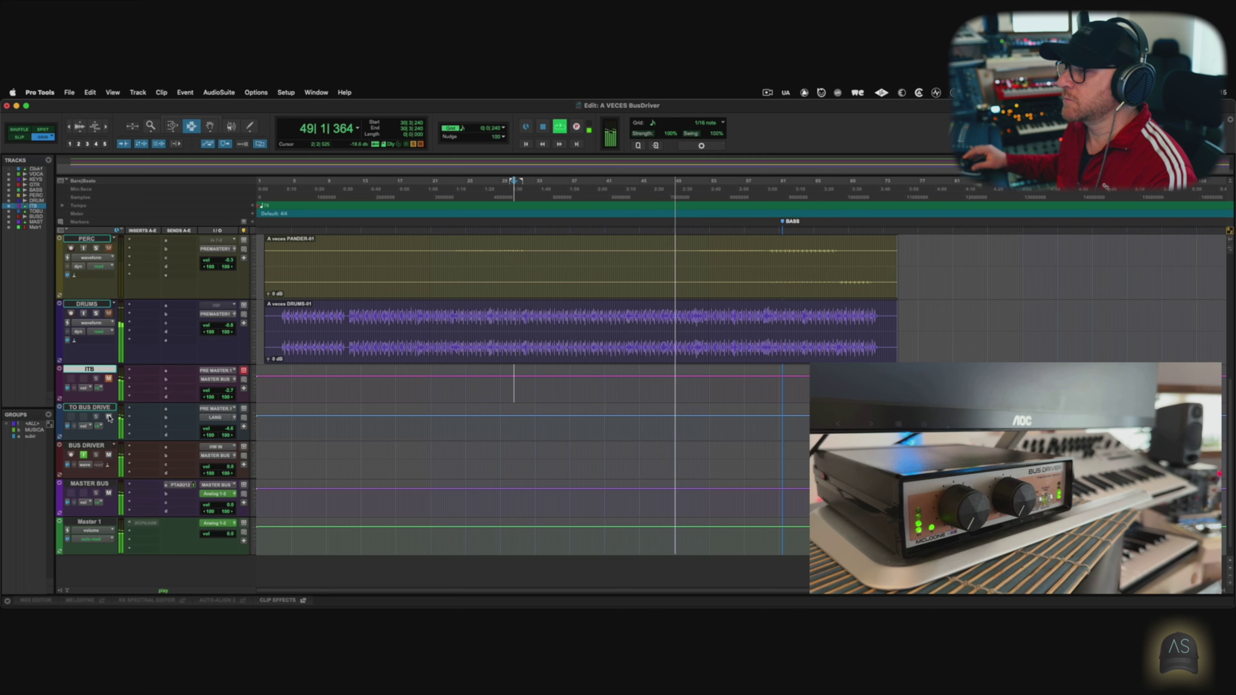
{"action": "left_click", "coordinate": [109, 417]}
{"action": "left_click", "coordinate": [109, 379]}
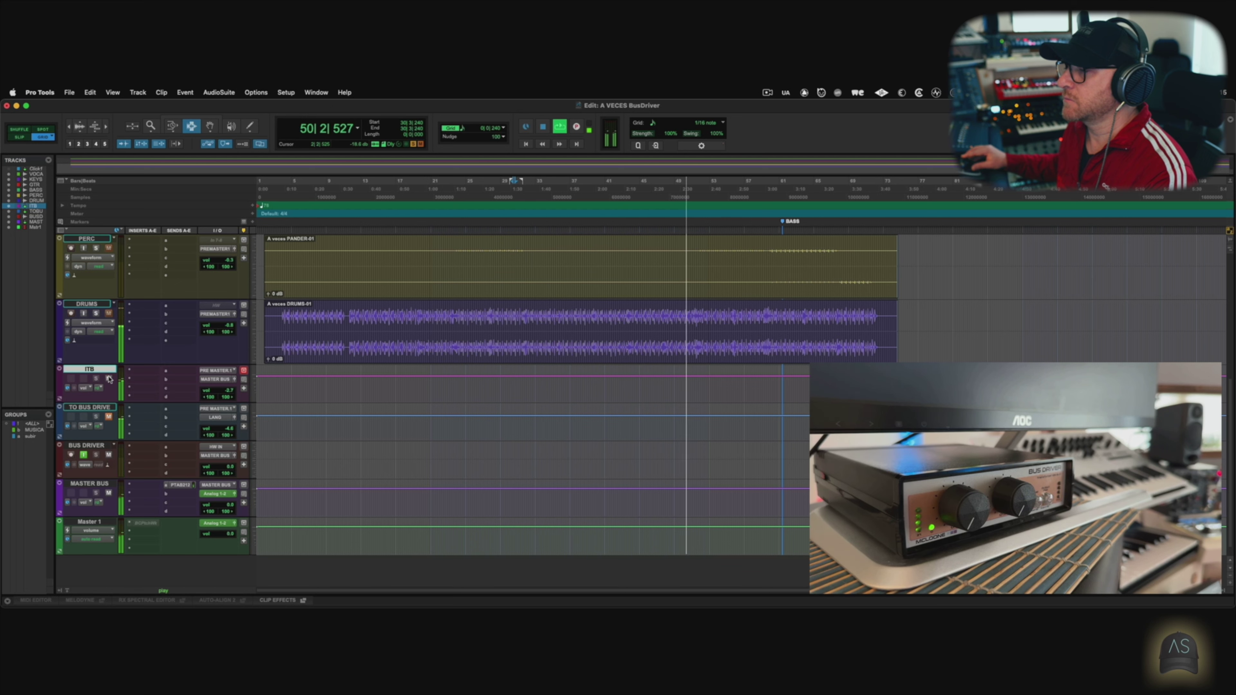
{"action": "left_click", "coordinate": [109, 378]}
{"action": "left_click", "coordinate": [109, 417]}
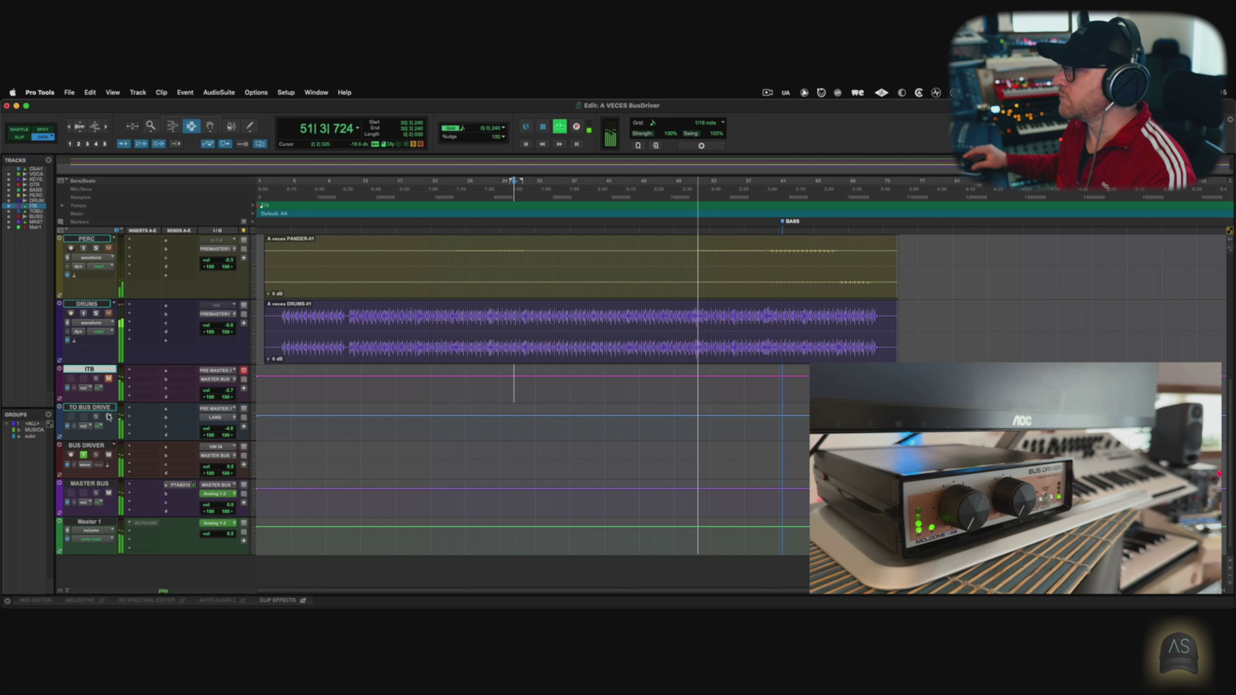
{"action": "key", "text": "space"}
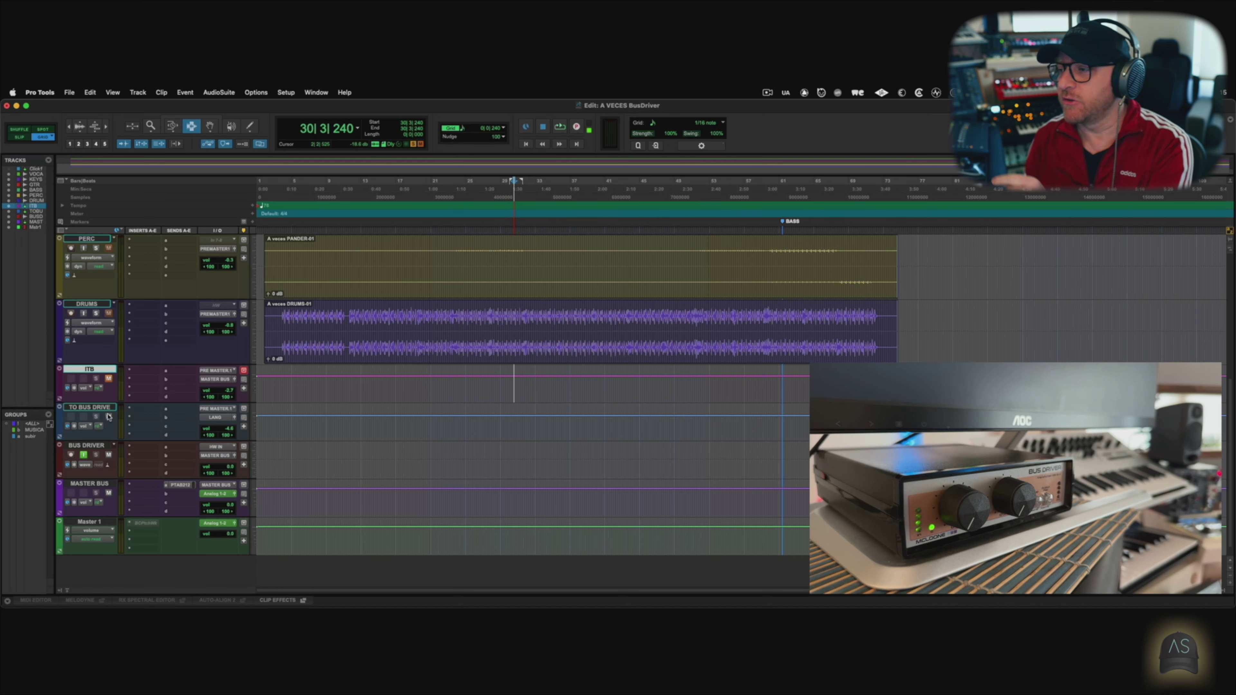
Step: Play the mix from 35|4|720, mute ITB and unmute TO BUS DRIVE to hear the hardware path, and return to the ITB path
{"action": "scroll", "coordinate": [490, 301], "scroll_direction": "down", "scroll_amount": 1}
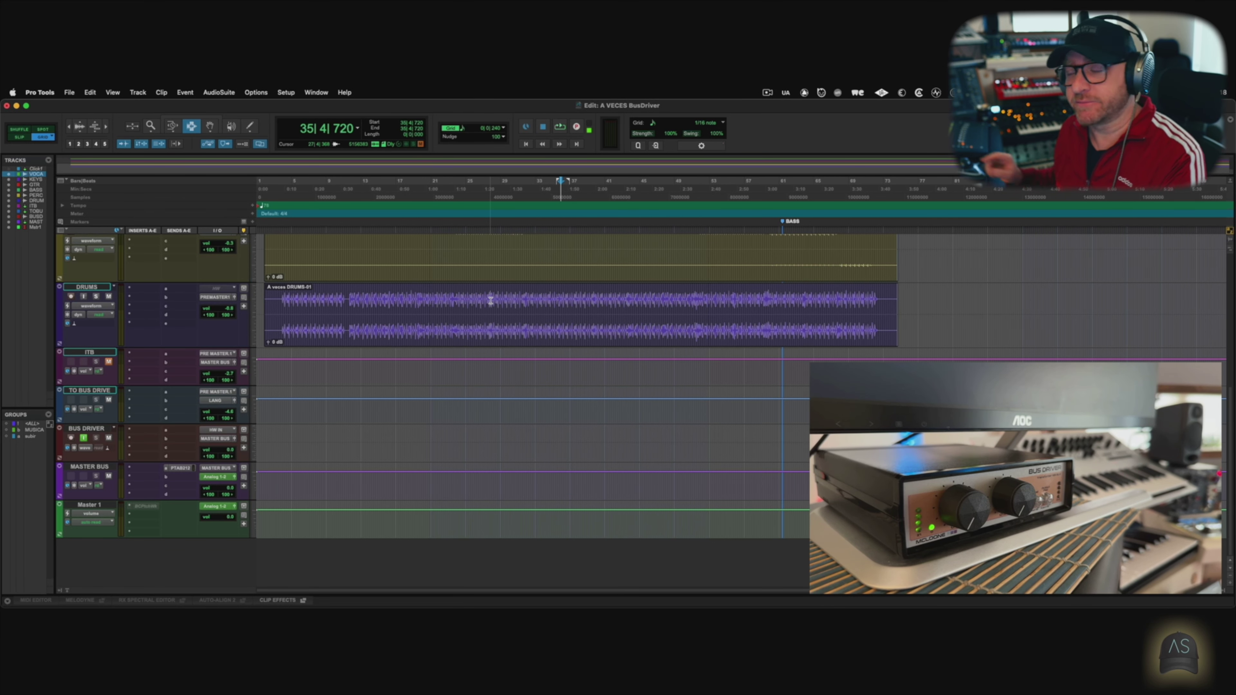
{"action": "key", "text": "space"}
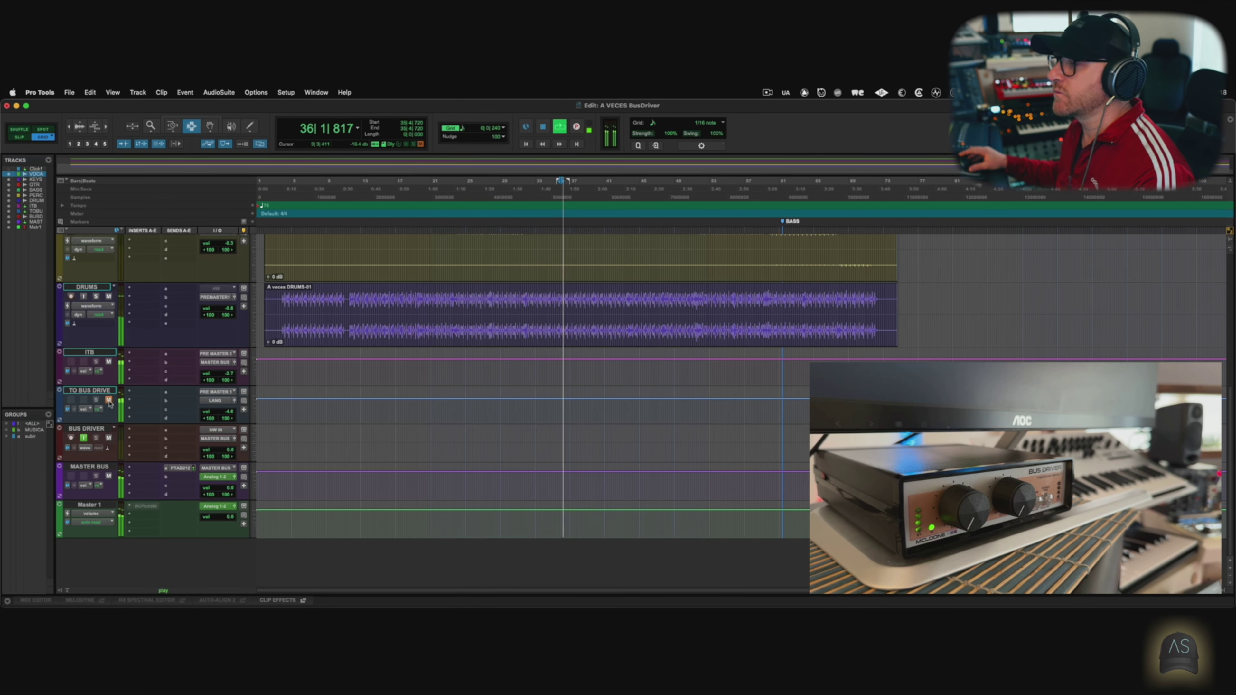
{"action": "left_click", "coordinate": [108, 400]}
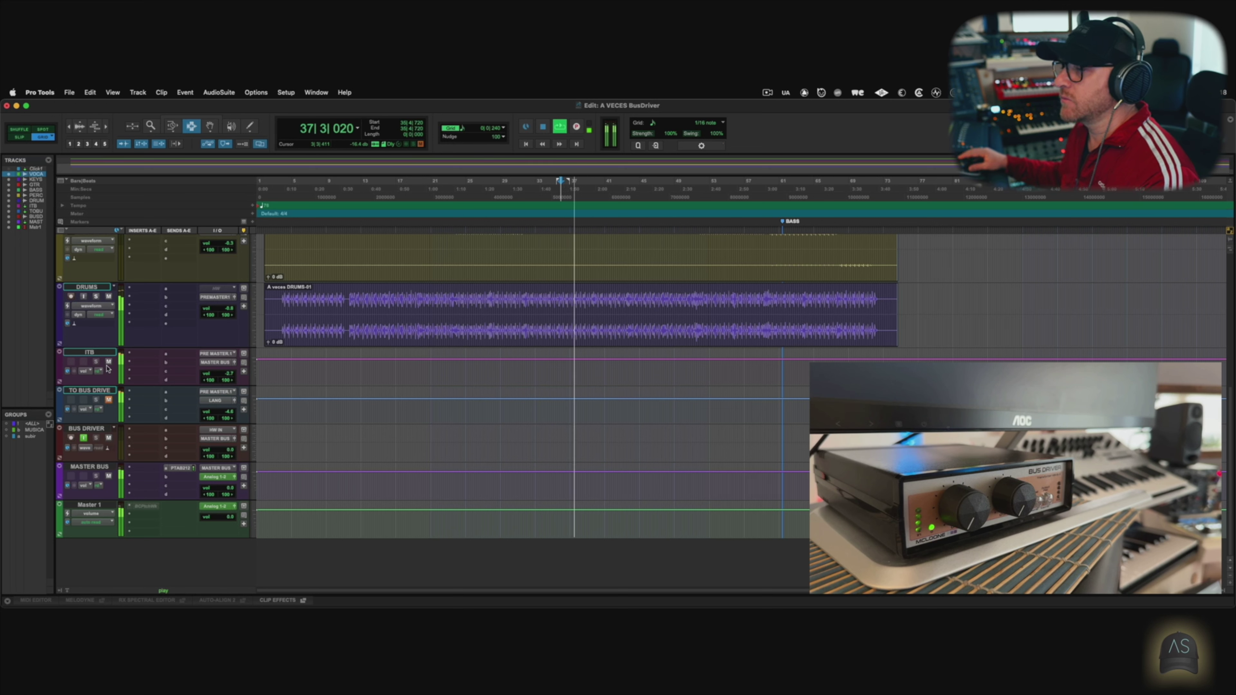
{"action": "left_click", "coordinate": [106, 355]}
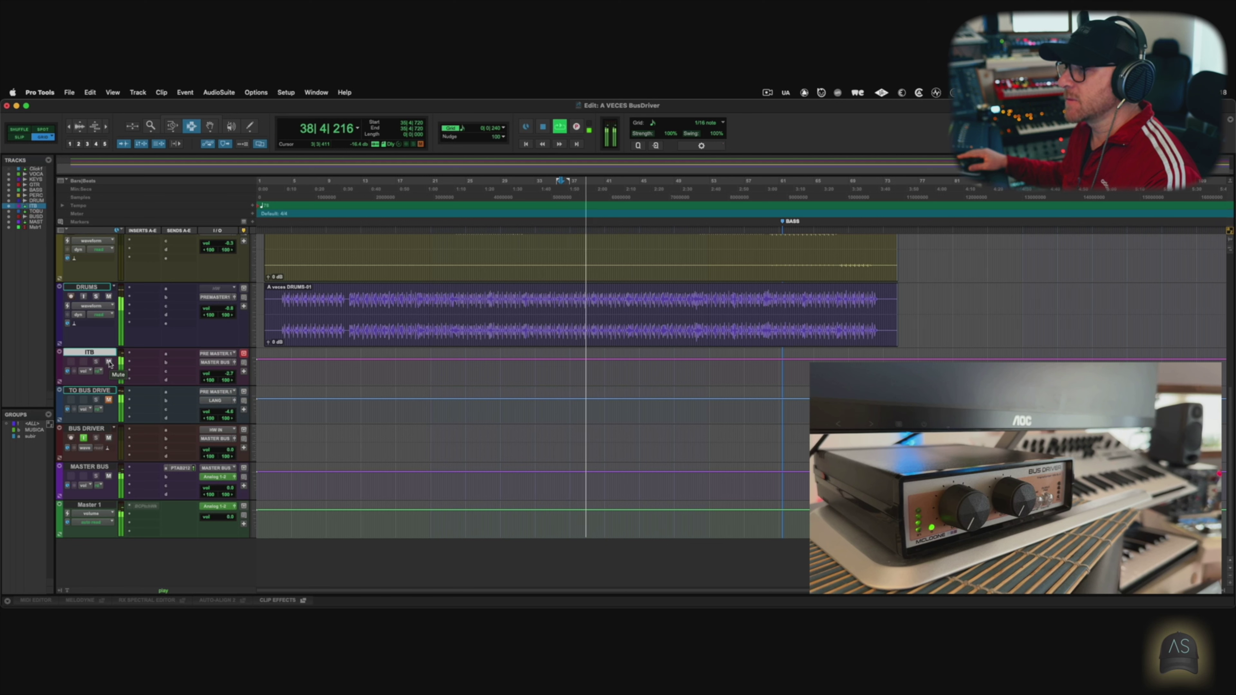
{"action": "left_click", "coordinate": [108, 362]}
{"action": "left_click", "coordinate": [108, 400]}
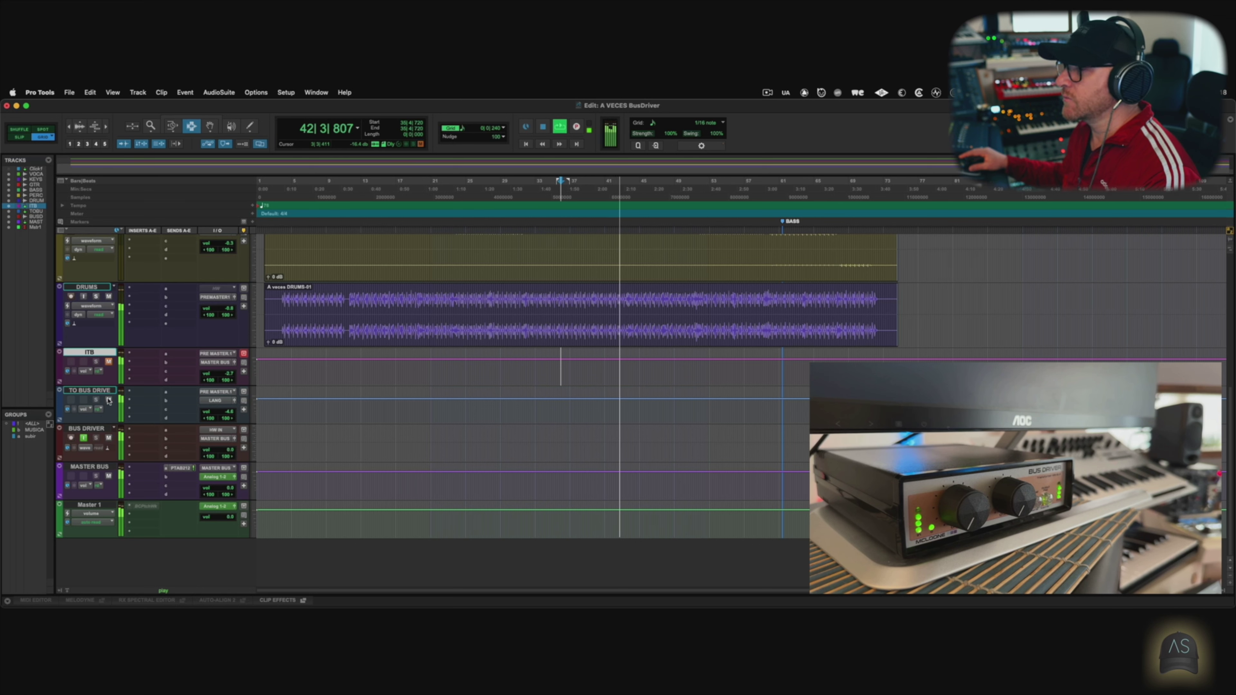
{"action": "left_click", "coordinate": [108, 400]}
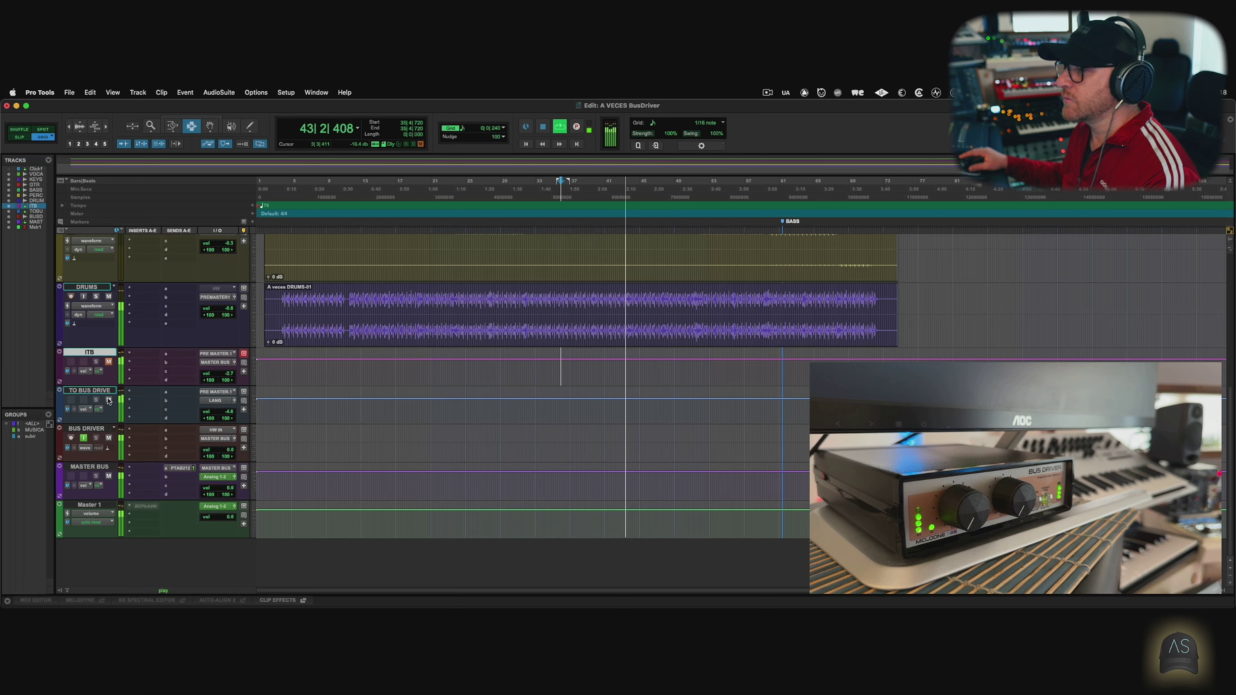
{"action": "left_click", "coordinate": [109, 361]}
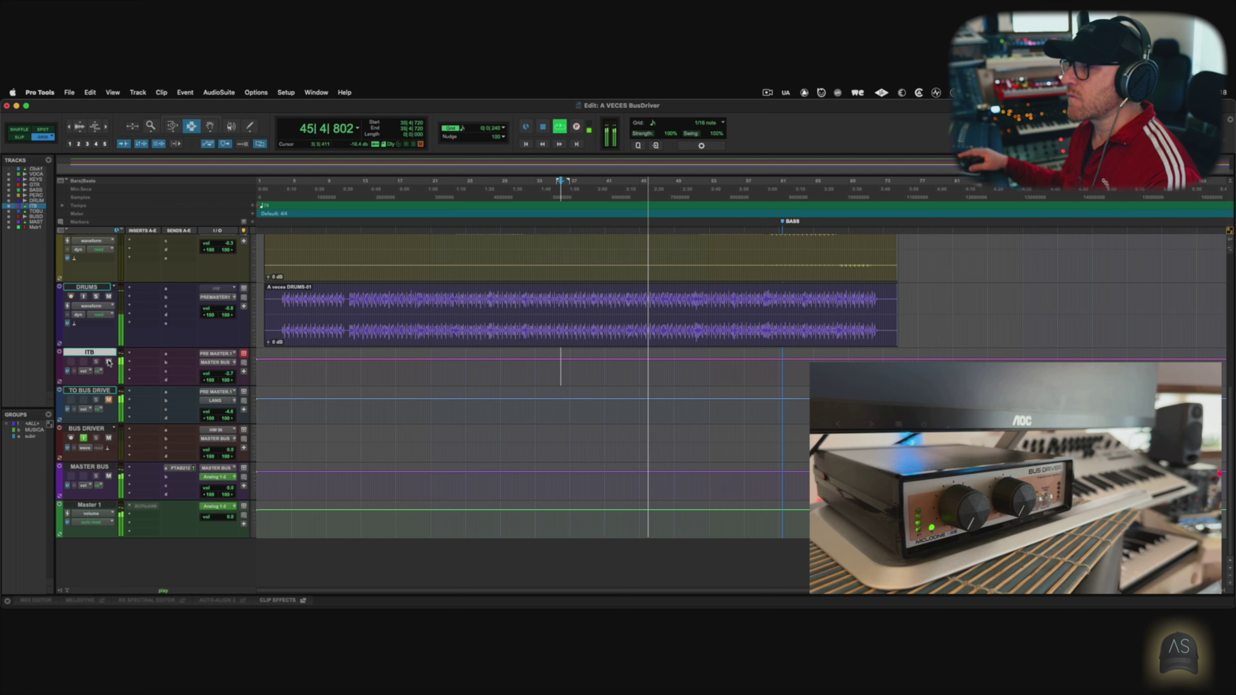
Step: Keep swapping the mutes of ITB and TO BUS DRIVE during playback to compare the mix through both paths, finishing with ITB unmuted
{"action": "left_click", "coordinate": [109, 362]}
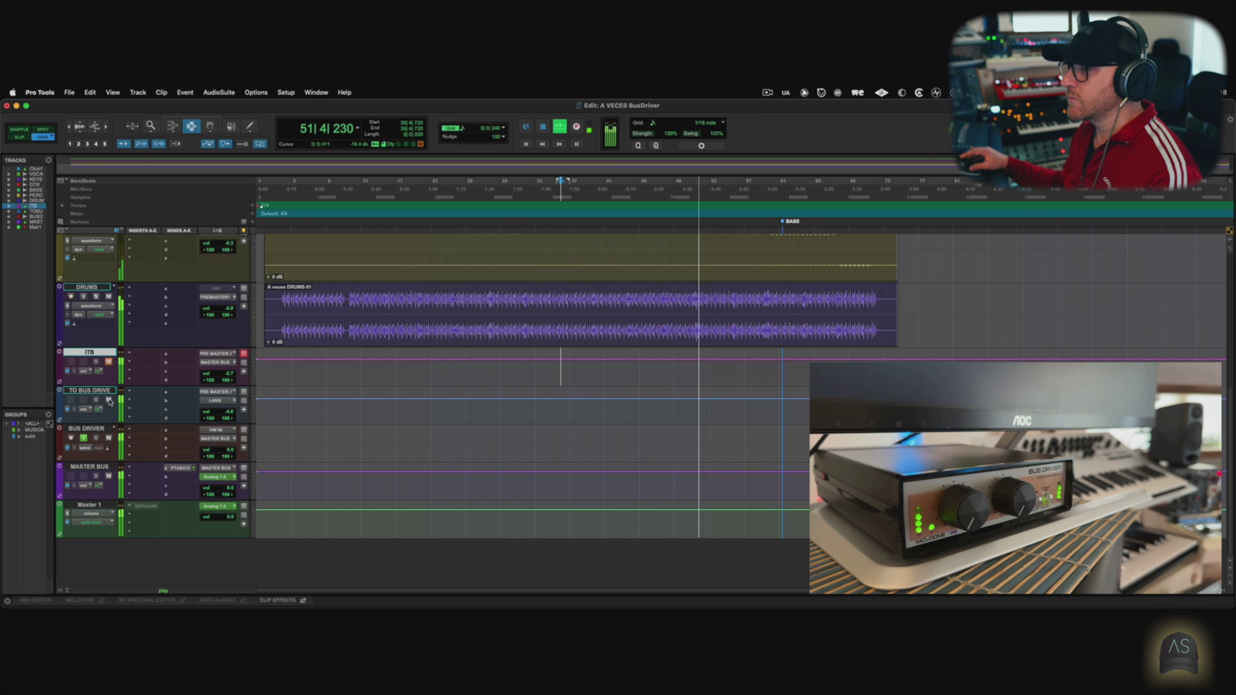
{"action": "left_click", "coordinate": [109, 400]}
{"action": "left_click", "coordinate": [108, 361]}
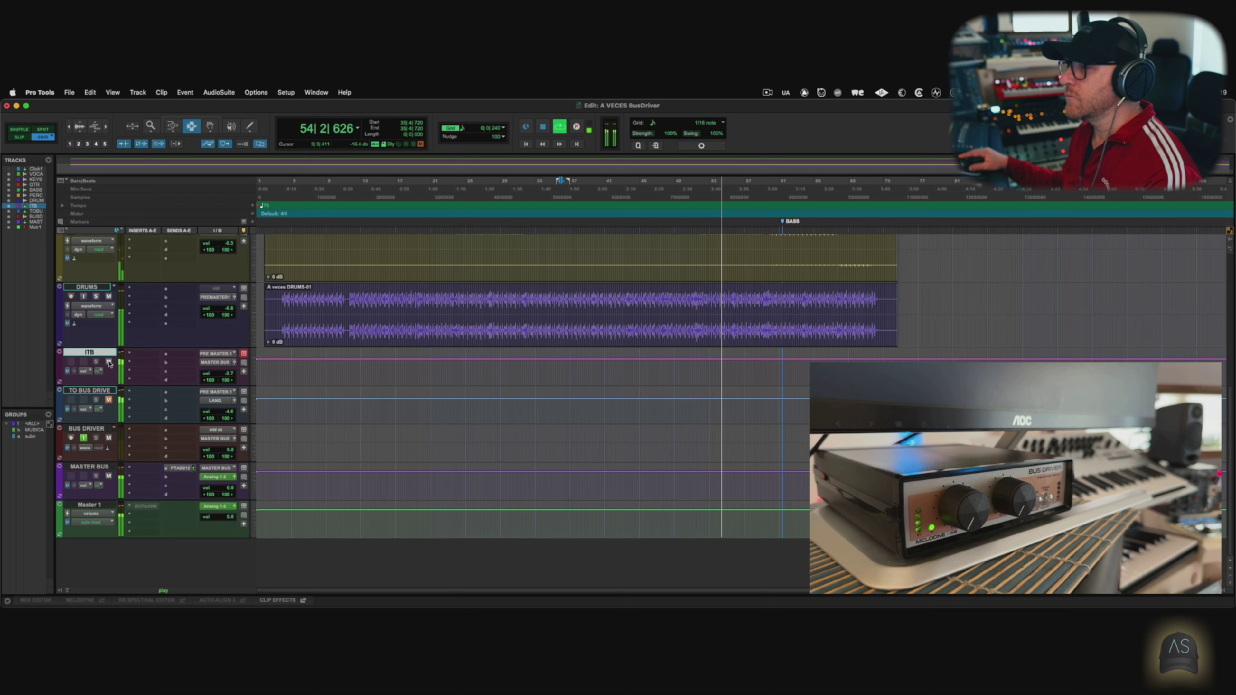
{"action": "left_click", "coordinate": [109, 362]}
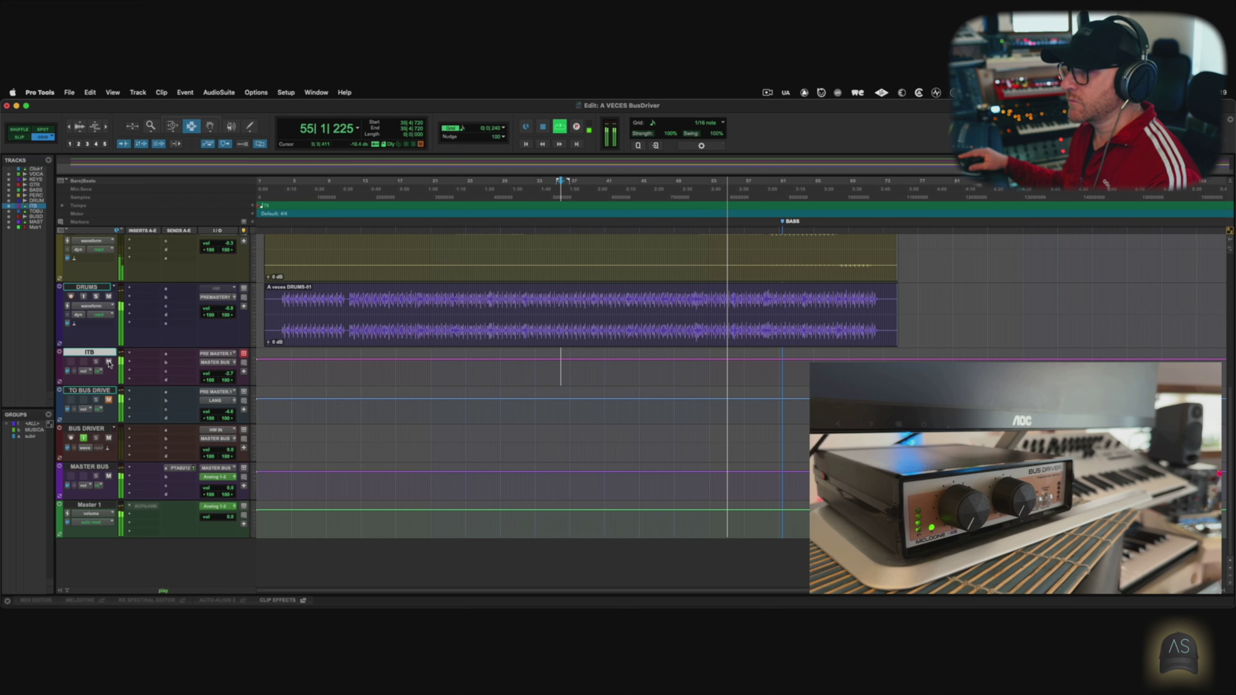
{"action": "left_click", "coordinate": [109, 400]}
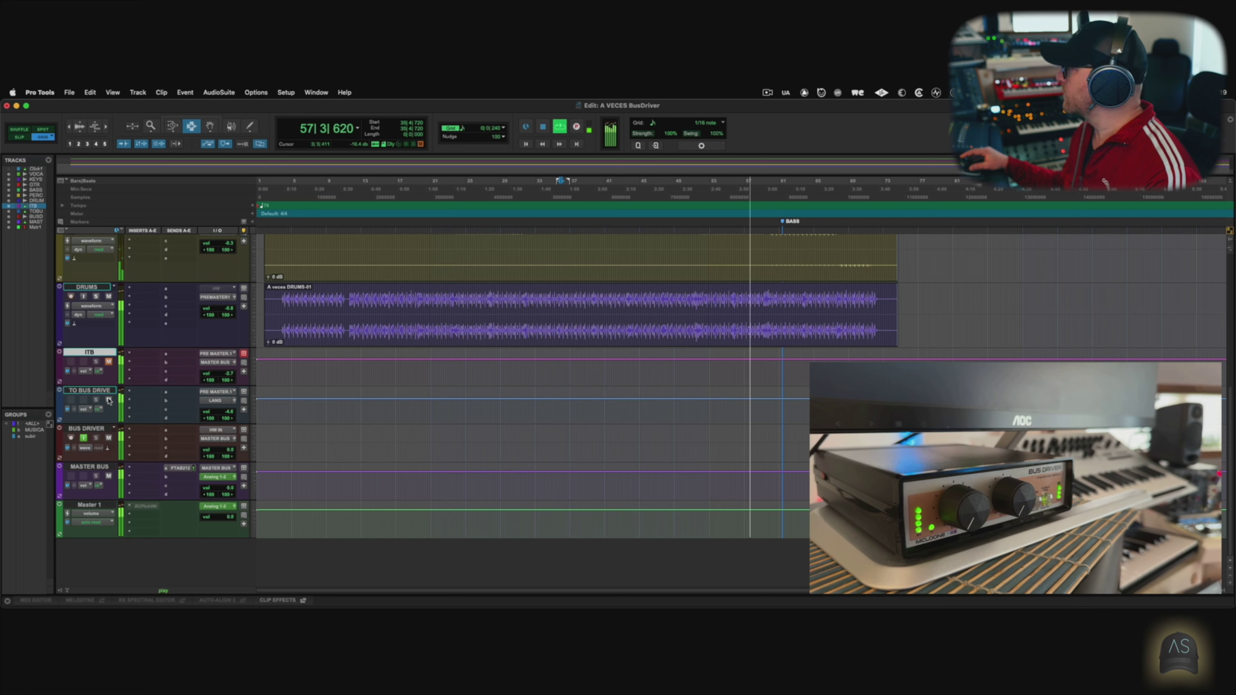
{"action": "left_click", "coordinate": [109, 400]}
{"action": "left_click", "coordinate": [109, 362]}
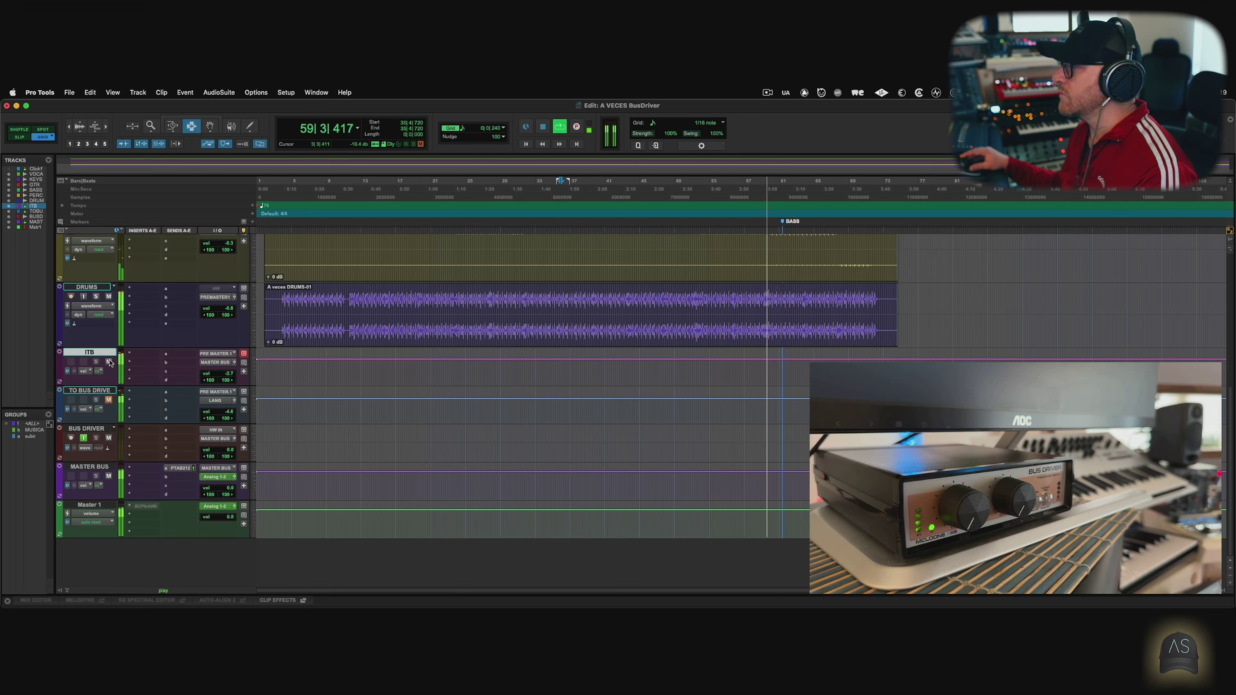
{"action": "left_click", "coordinate": [110, 362]}
{"action": "left_click", "coordinate": [108, 399]}
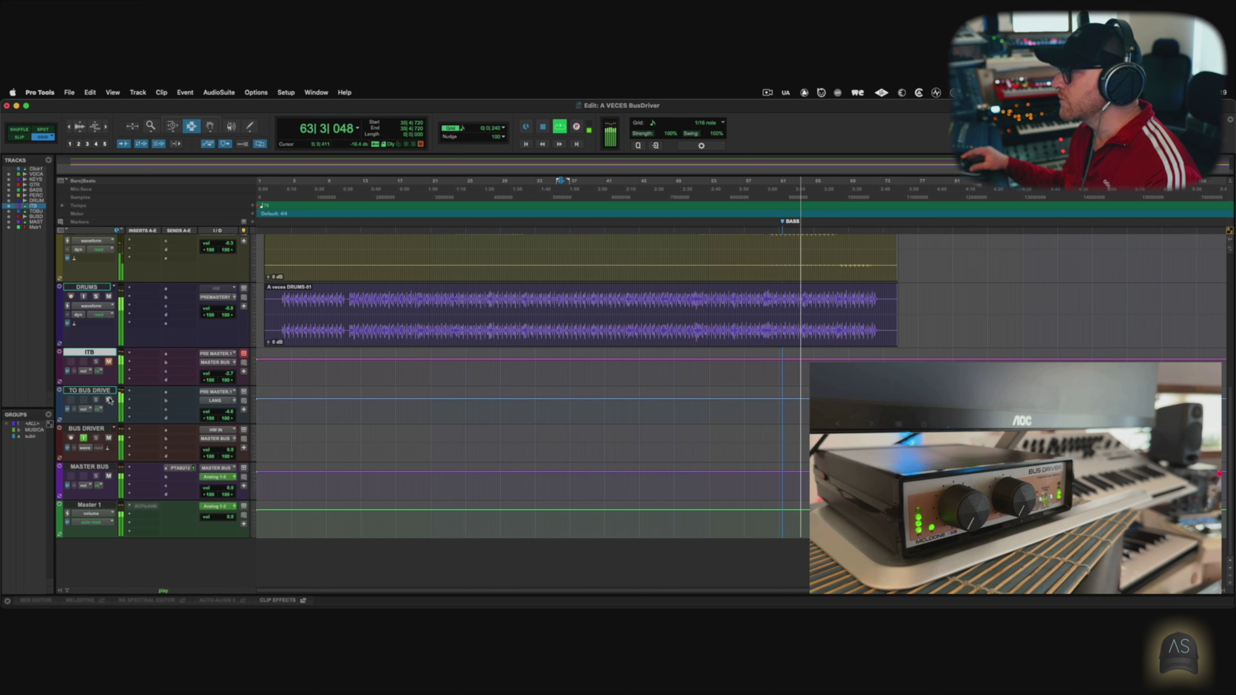
{"action": "left_click", "coordinate": [109, 400]}
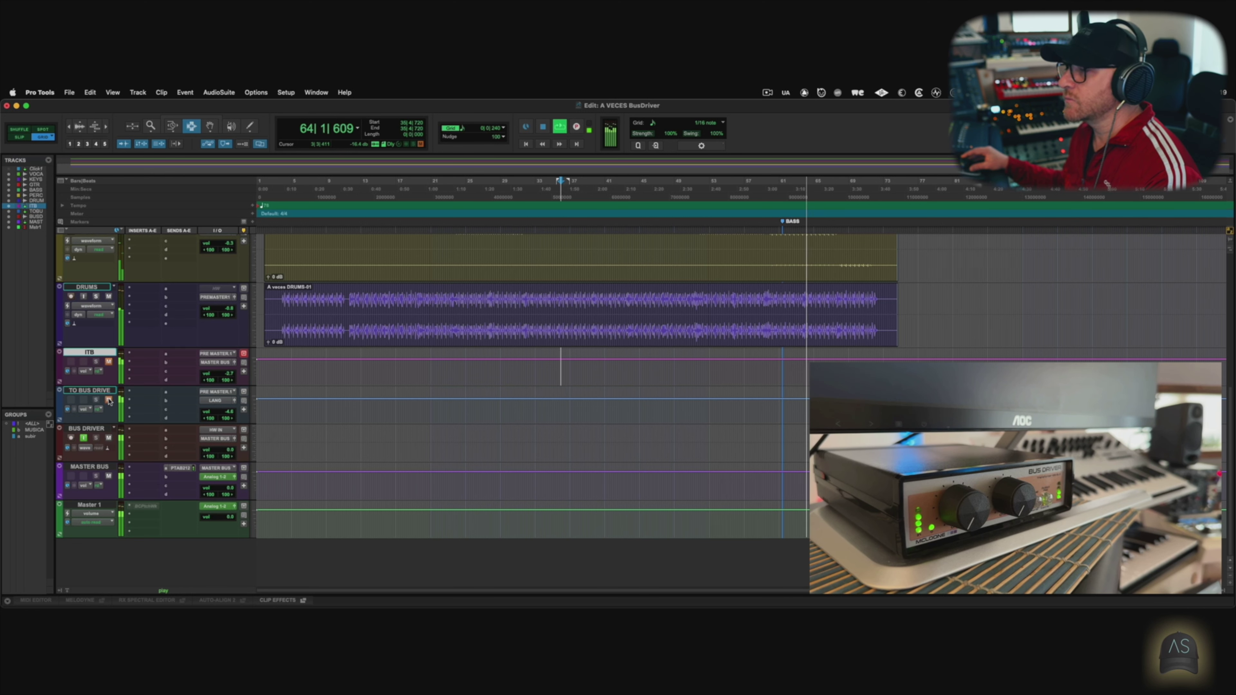
{"action": "left_click", "coordinate": [109, 362]}
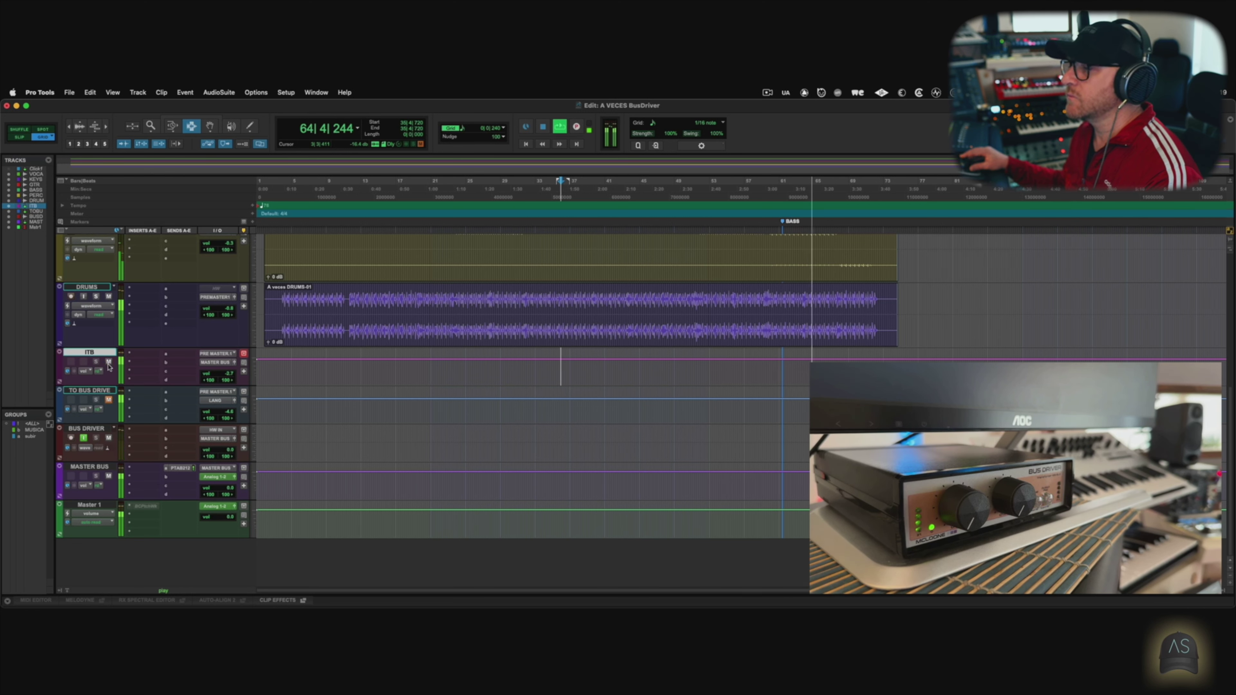